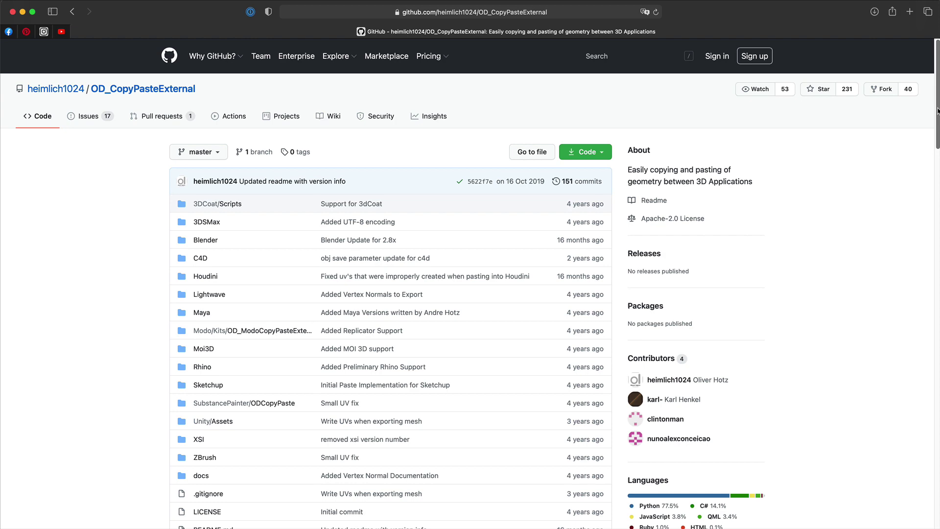
# Step: Review the OD_CopyPasteExternal repository page and the external copy and paste commands in LightWave Modeler and Layout
pyautogui.scroll(-12, 921, 228)
pyautogui.scroll(-15, 920, 228)
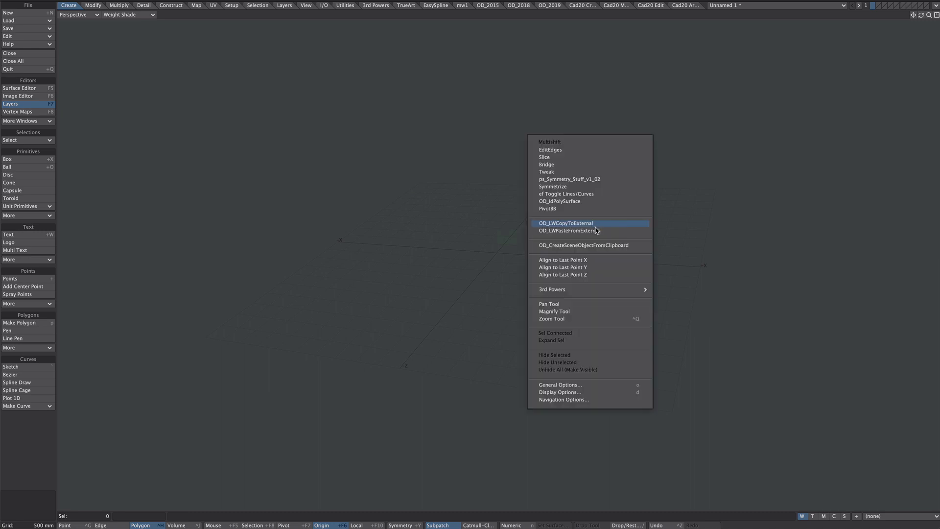
pyautogui.keyDown('ctrl'); pyautogui.keyDown('shift'); pyautogui.click(590, 224); pyautogui.keyUp('shift'); pyautogui.keyUp('ctrl')
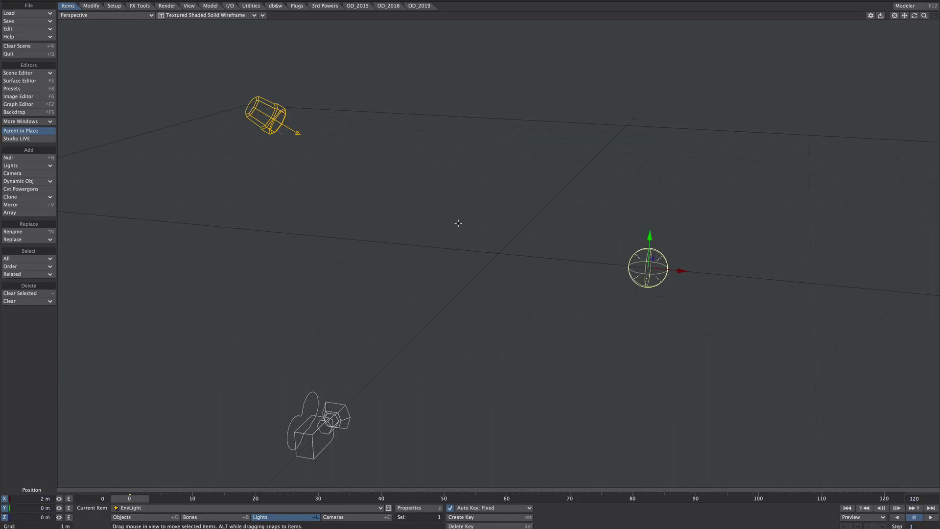
pyautogui.keyDown('ctrl'); pyautogui.keyDown('shift'); pyautogui.click(459, 223); pyautogui.keyUp('shift'); pyautogui.keyUp('ctrl')
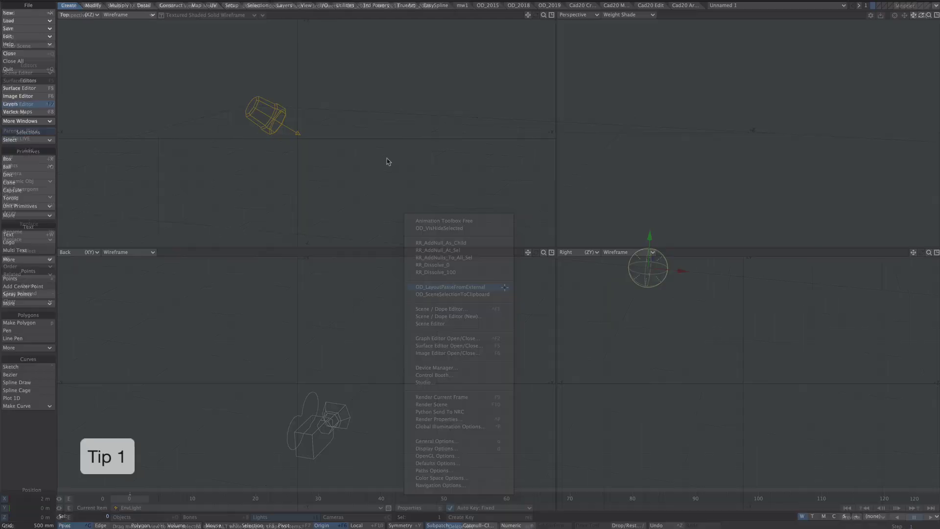
# Step: In Modeler, create a flat box in the Top view, divided into 13 segments along Z
pyautogui.hotkey('shift', 'x')
pyautogui.moveTo(247, 69); pyautogui.dragTo(436, 218)
pyautogui.press('Up')
pyautogui.press('Up')
pyautogui.press('Up')
pyautogui.press('Up')
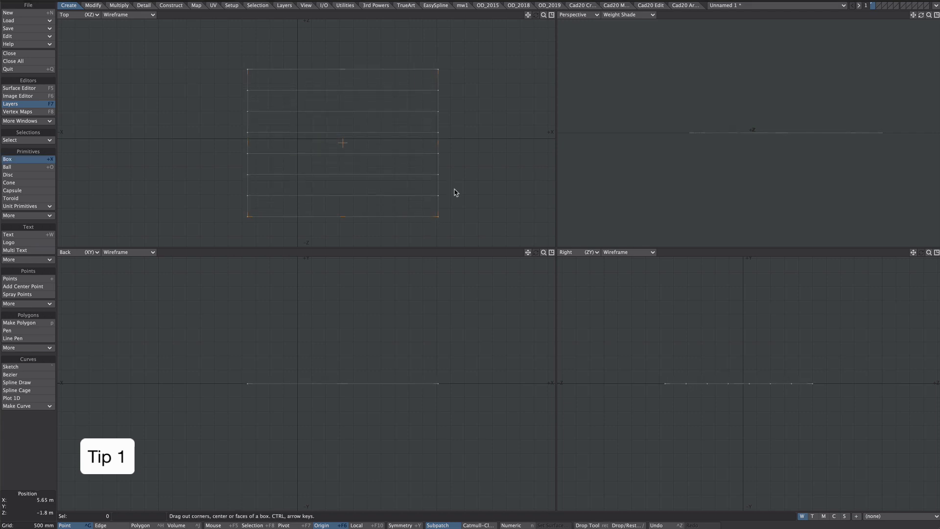
pyautogui.press('Return')
# Step: Delete the points along the box's +X edge and centre the remaining row of points on the origin
pyautogui.moveTo(422, 377); pyautogui.dragTo(385, 426, button='right')
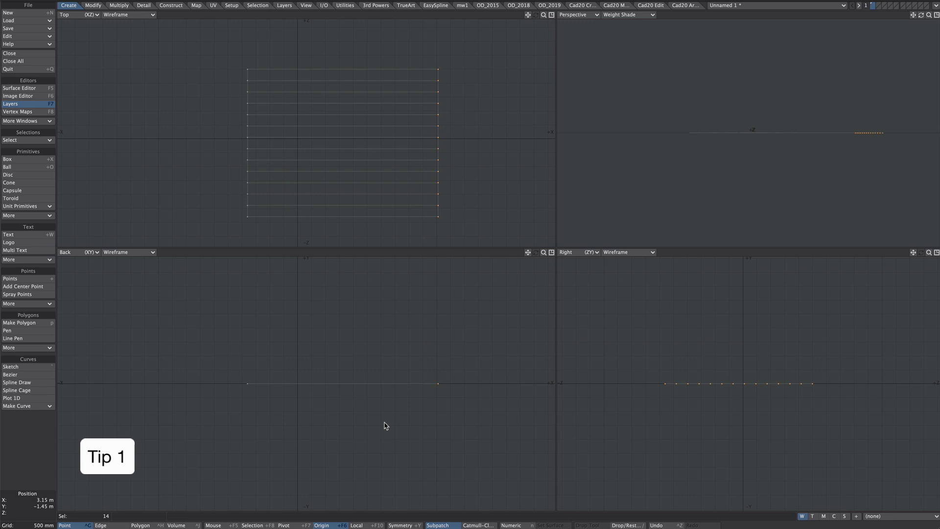
pyautogui.press('Delete')
pyautogui.press('F2')
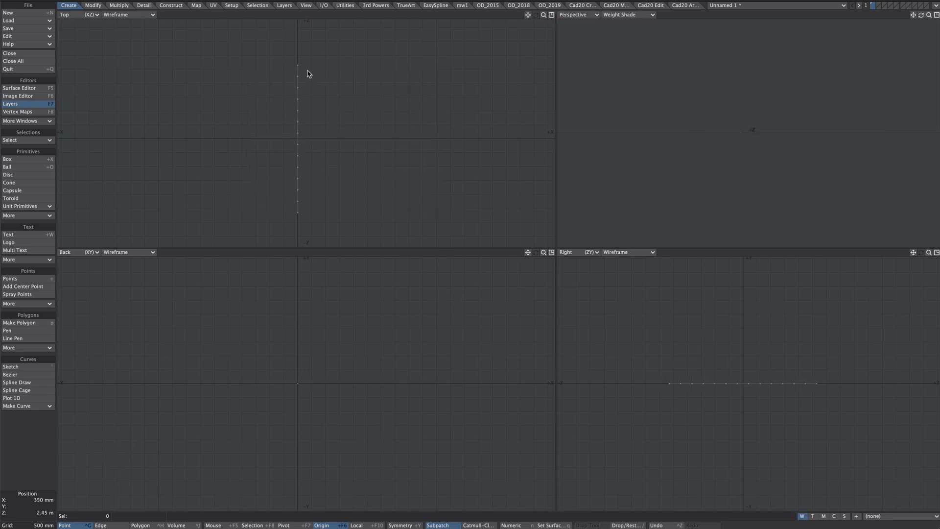
# Step: Create a weight map named BEND with a 100% initial value on the row's points, excluding the two end points
pyautogui.moveTo(297, 76)
pyautogui.mouseDown(button='right')
pyautogui.moveTo(288, 205)
pyautogui.moveTo(312, 193)
pyautogui.mouseUp(button='right')
pyautogui.click(855, 516)
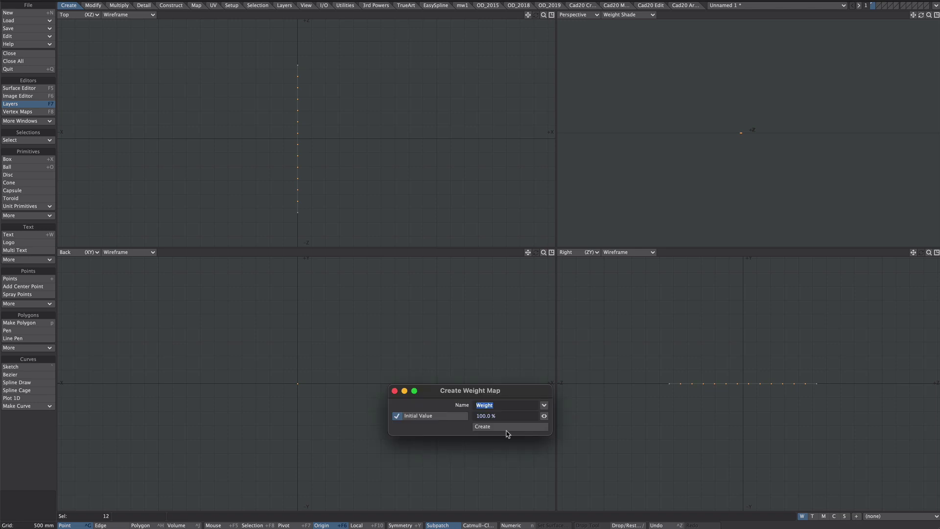
pyautogui.write('BEND')
pyautogui.click(479, 427)
pyautogui.click(394, 391)
pyautogui.press('space')
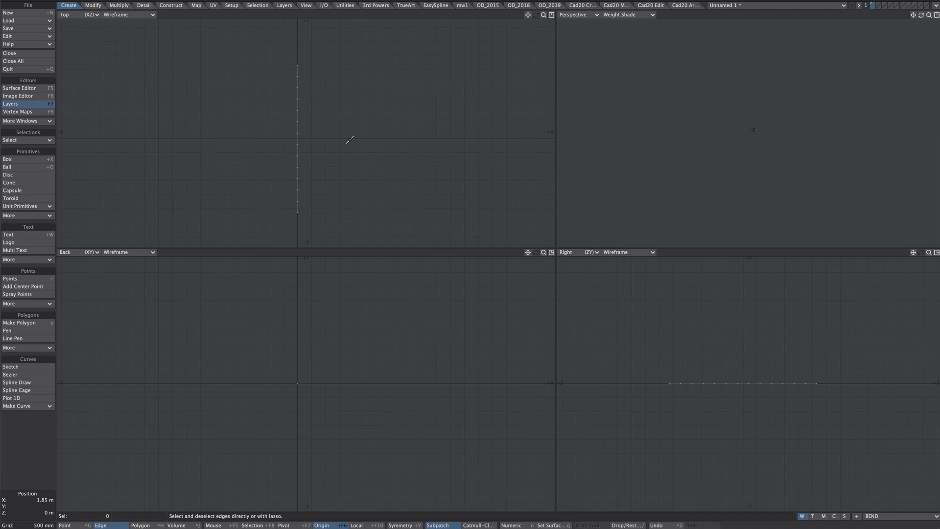
# Step: Copy the line with OD_LWCopyToExternal and bring it into Layout with OD_LayoutPasteFromExternal
pyautogui.keyDown('ctrl'); pyautogui.keyDown('shift'); pyautogui.rightClick(334, 145); pyautogui.keyUp('shift'); pyautogui.keyUp('ctrl')
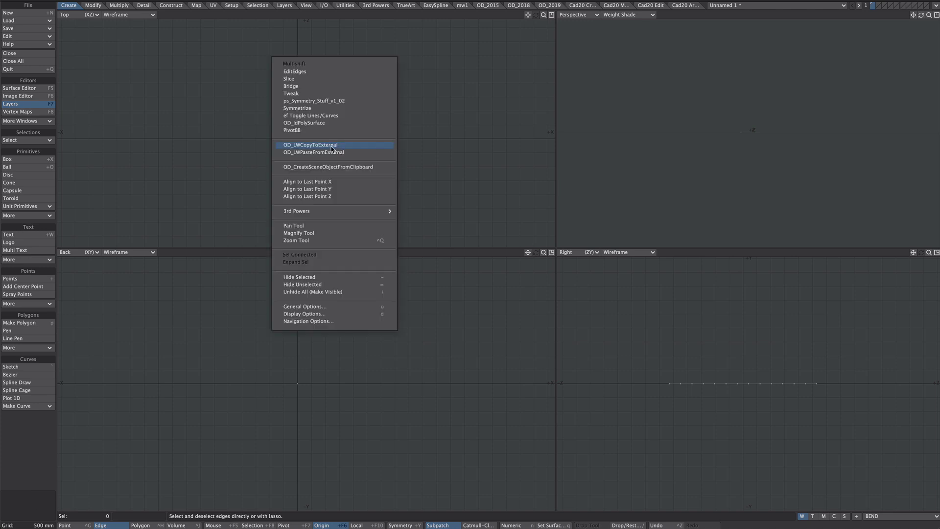
pyautogui.click(370, 146)
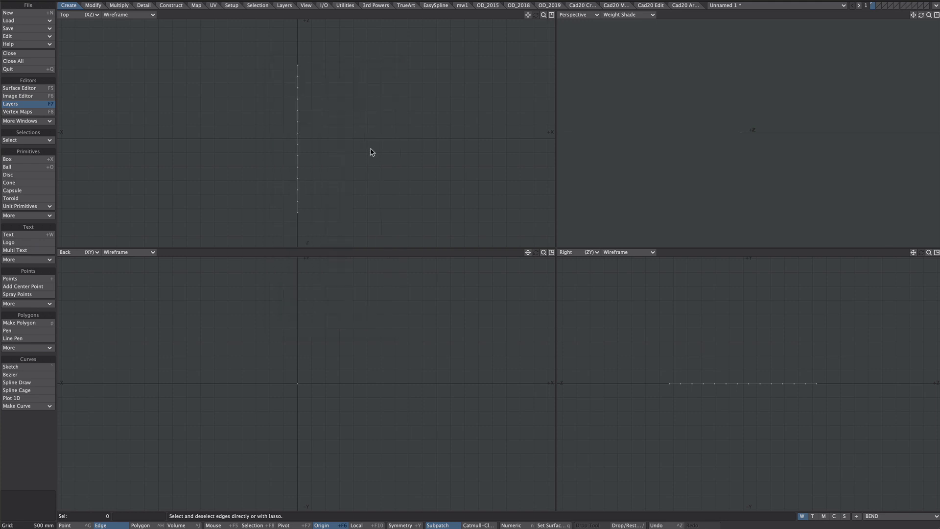
pyautogui.press('F12')
pyautogui.keyDown('ctrl'); pyautogui.keyDown('shift'); pyautogui.rightClick(452, 227); pyautogui.keyUp('shift'); pyautogui.keyUp('ctrl')
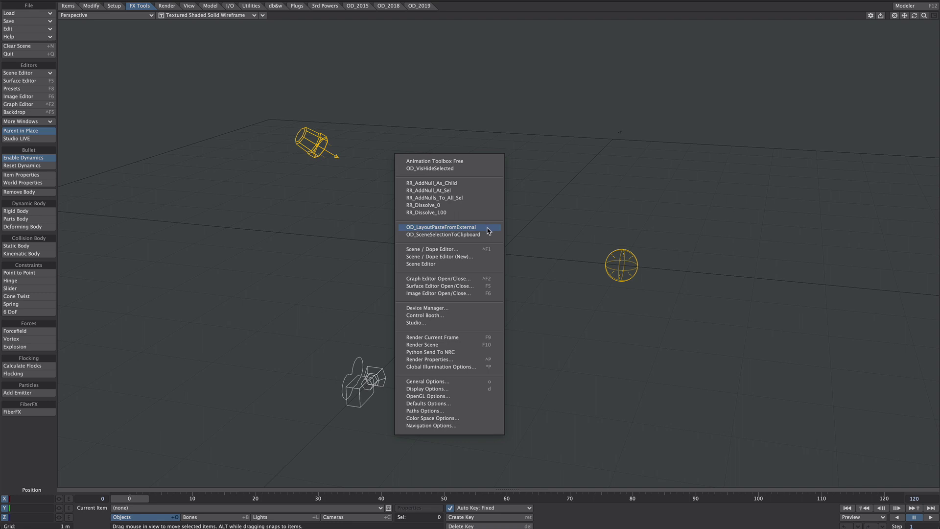
pyautogui.click(488, 228)
pyautogui.scroll(5, 498, 253)
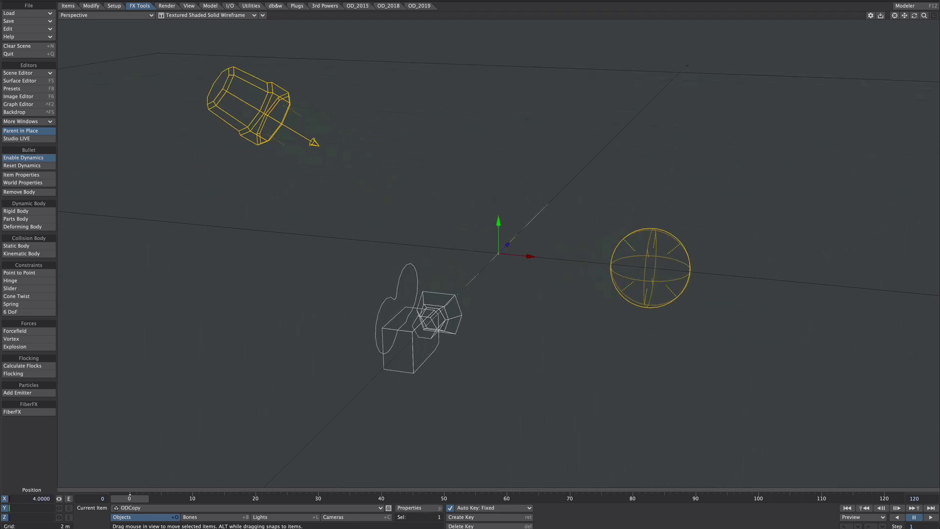
pyautogui.keyDown('alt'); pyautogui.moveTo(570, 232); pyautogui.dragTo(551, 259); pyautogui.keyUp('alt')
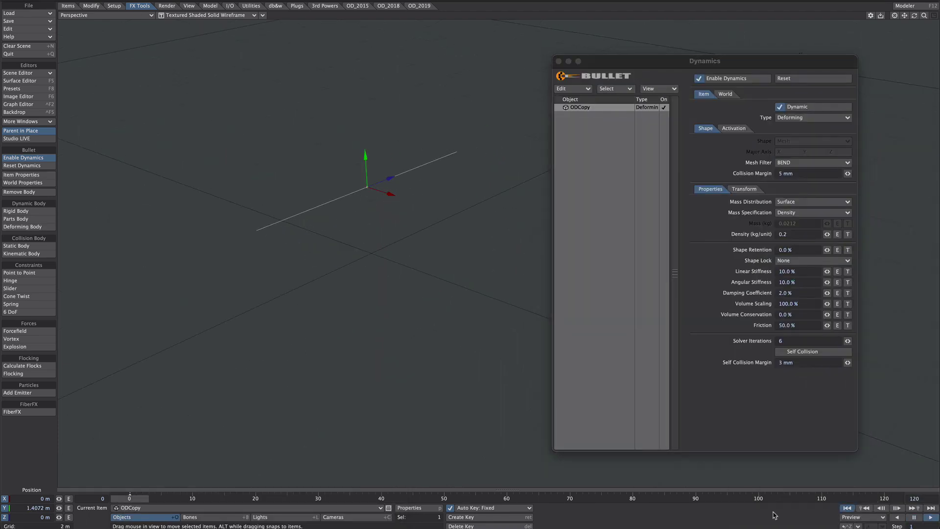
# Step: Activate FiberFX on ODCopy with a fiber quantity of 6 and a fiber width of 20 mm
pyautogui.click(38, 366)
pyautogui.click(21, 411)
pyautogui.doubleClick(635, 218)
pyautogui.moveTo(847, 211); pyautogui.dragTo(851, 212)
pyautogui.moveTo(821, 302); pyautogui.dragTo(769, 280)
pyautogui.write('10mm')
pyautogui.press('Return')
# Step: Texture the fiber Clump with a Fiber V gradient that holds 0% until parameter 0.72281 and ends at 100%
pyautogui.click(759, 198)
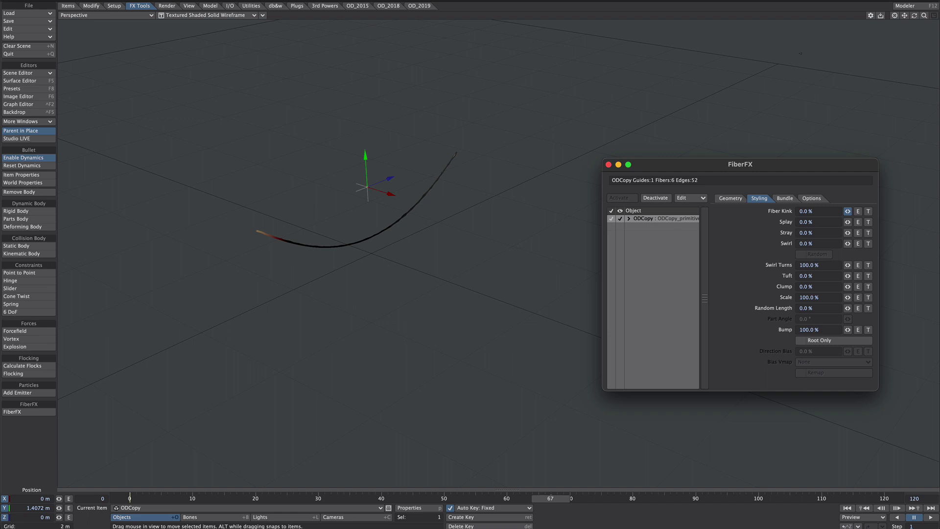
pyautogui.moveTo(847, 222); pyautogui.dragTo(848, 223)
pyautogui.click(868, 286)
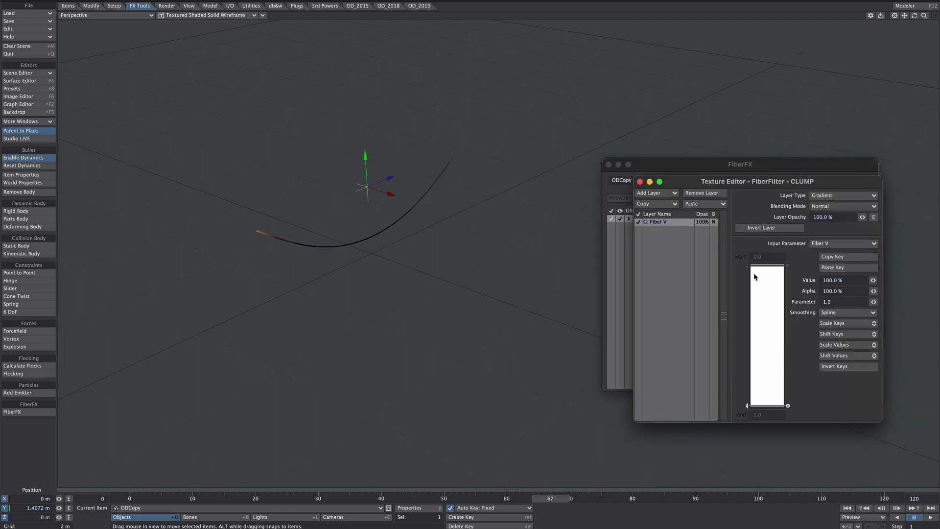
pyautogui.write('100')
pyautogui.click(767, 266)
pyautogui.write('0')
pyautogui.press('Tab')
pyautogui.moveTo(836, 281); pyautogui.dragTo(767, 367)
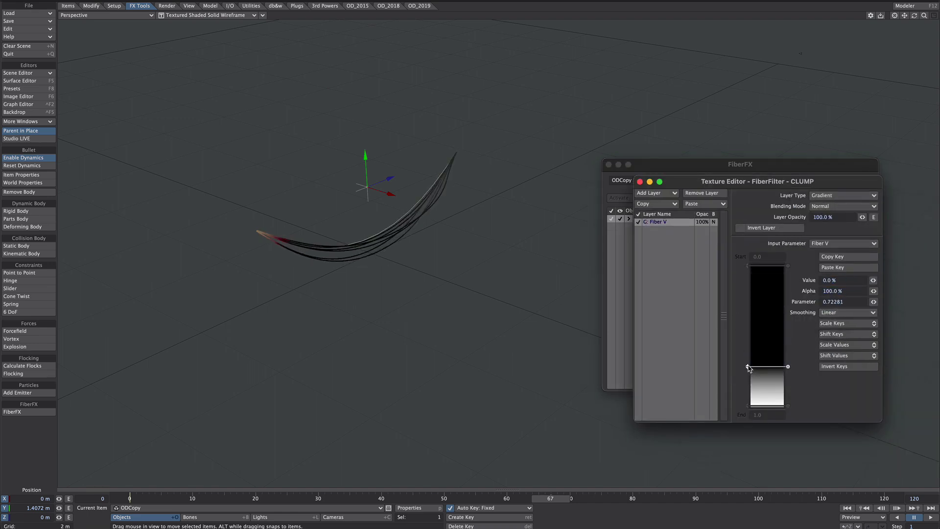
pyautogui.click(640, 181)
# Step: Set the fibers' guide radius to 3 mm and raise the fiber quantity while the simulation plays
pyautogui.click(731, 198)
pyautogui.moveTo(847, 222); pyautogui.dragTo(862, 222)
pyautogui.click(818, 222)
pyautogui.write('3mm')
pyautogui.press('Tab')
pyautogui.keyDown('alt'); pyautogui.moveTo(248, 480); pyautogui.dragTo(274, 455); pyautogui.keyUp('alt')
pyautogui.click(930, 517)
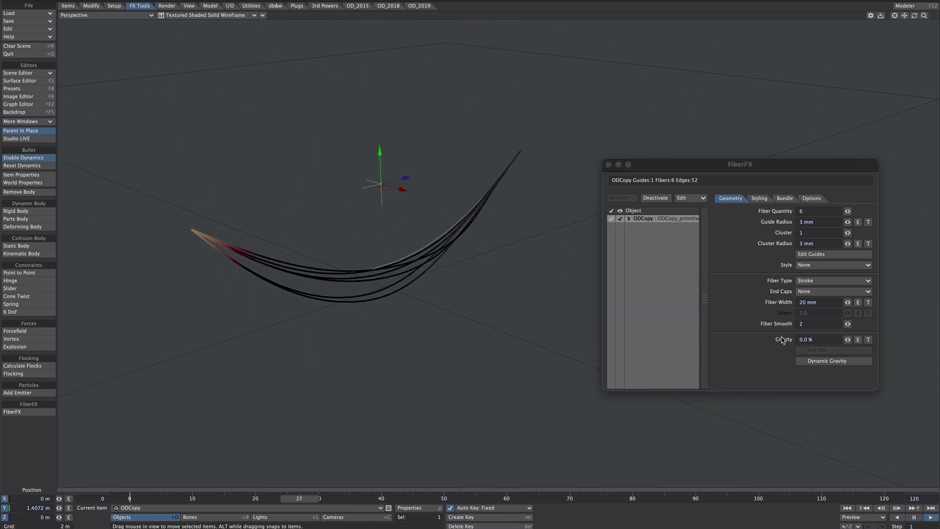
pyautogui.moveTo(847, 211); pyautogui.dragTo(851, 211)
# Step: Give the Fiber Width a gradient texture driven by Fiber V, with a value of 0 at the start key
pyautogui.click(868, 302)
pyautogui.click(639, 182)
pyautogui.click(867, 302)
pyautogui.click(842, 195)
pyautogui.click(839, 243)
pyautogui.write('0')
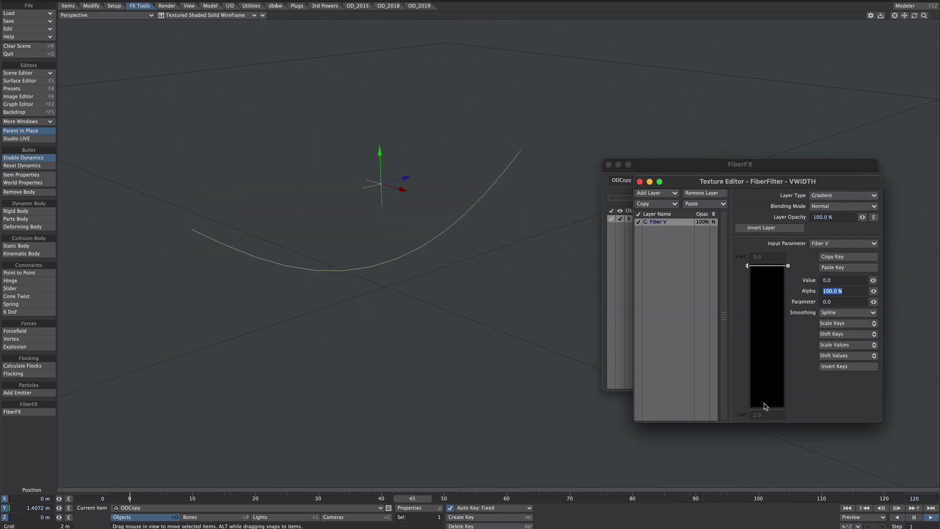
# Step: Add inner keys near both ends of the width gradient, giving the one at parameter 0.81053 a value of 0.02202
pyautogui.click(767, 289)
pyautogui.write('1')
pyautogui.click(843, 280)
pyautogui.write('0.02202')
pyautogui.click(767, 380)
pyautogui.moveTo(873, 280); pyautogui.dragTo(875, 302)
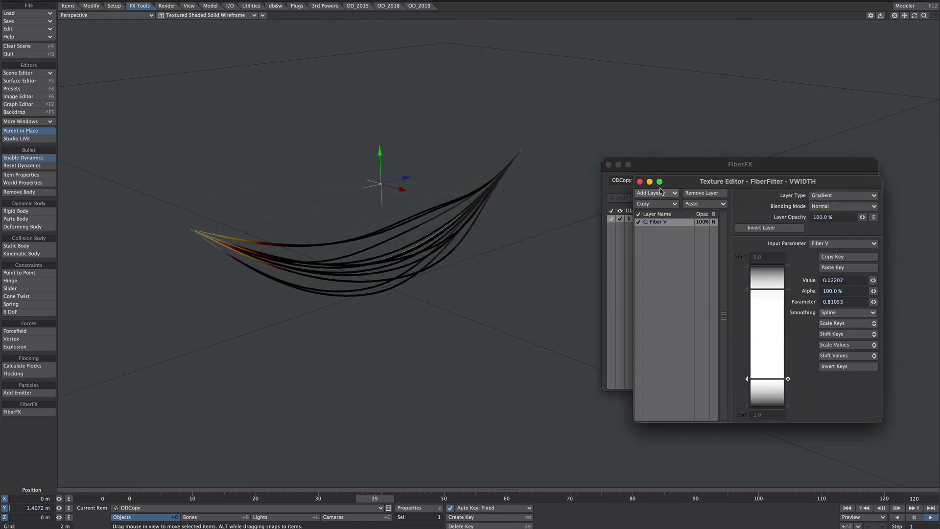
pyautogui.click(640, 182)
pyautogui.click(608, 165)
# Step: Set ODCopy's linear and angular stiffness to 3% and its damping coefficient to 1%, and pause the simulation
pyautogui.click(22, 175)
pyautogui.click(787, 271)
pyautogui.write('1')
pyautogui.press('Tab')
pyautogui.write('1')
pyautogui.press('Tab')
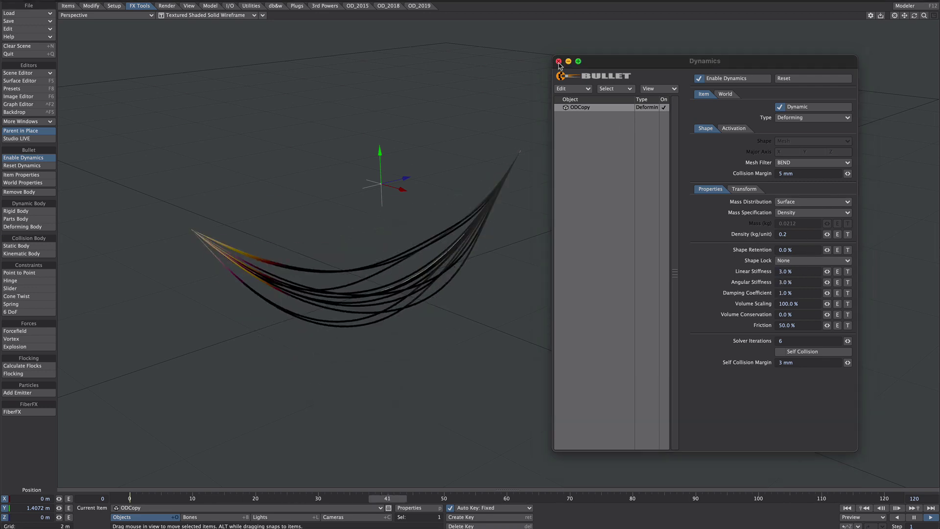
pyautogui.click(559, 61)
pyautogui.click(913, 517)
# Step: Use the Principled BSDF material on the fiber surface and set its Luminous value to 48%
pyautogui.keyDown('alt'); pyautogui.moveTo(705, 402); pyautogui.dragTo(748, 388); pyautogui.keyUp('alt')
pyautogui.press('F5')
pyautogui.moveTo(931, 184); pyautogui.dragTo(593, 25)
pyautogui.click(849, 51)
pyautogui.click(850, 66)
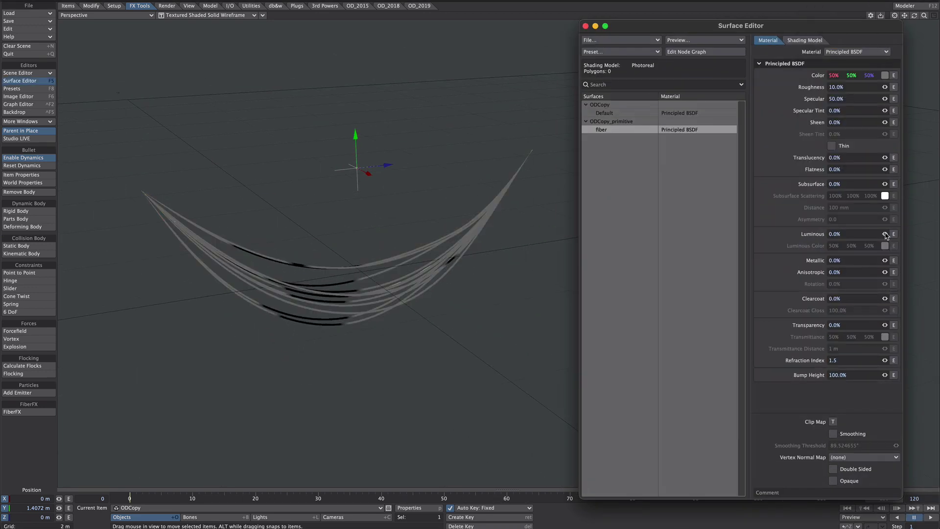
pyautogui.moveTo(885, 234); pyautogui.dragTo(908, 234)
# Step: Add an ambient light to the scene and switch the perspective view to VPR rendering
pyautogui.click(274, 517)
pyautogui.click(68, 6)
pyautogui.click(24, 166)
pyautogui.click(23, 192)
pyautogui.press('Return')
pyautogui.click(205, 15)
pyautogui.click(196, 80)
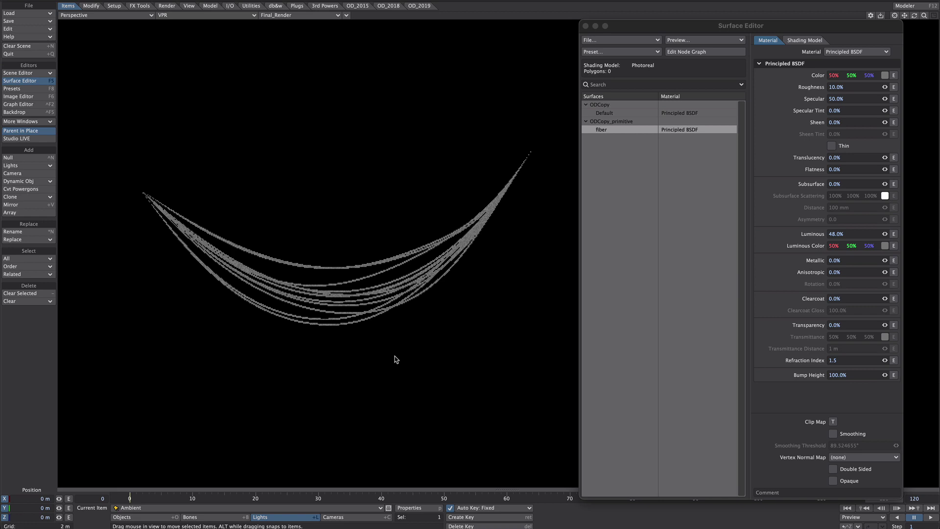
pyautogui.press('y')
pyautogui.moveTo(456, 302); pyautogui.dragTo(468, 356)
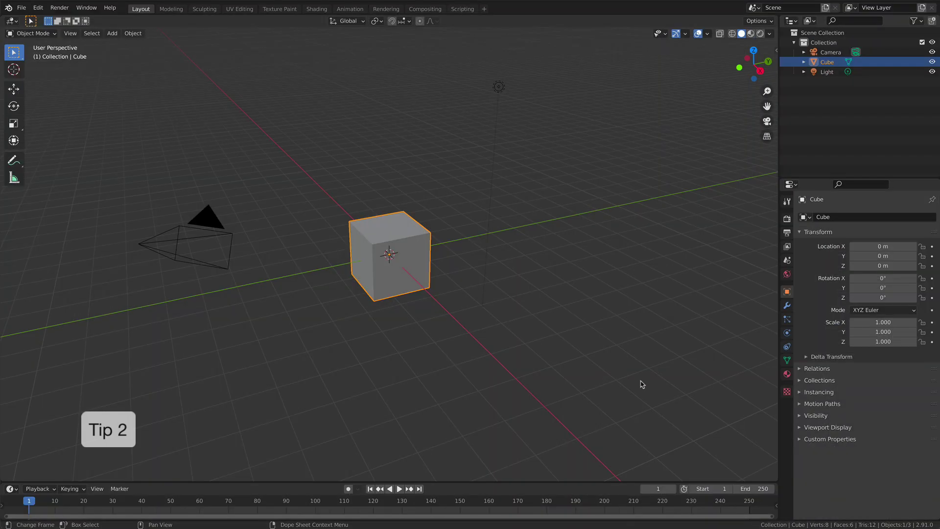
# Step: Switch to Blender and search the add-on preferences for EXTERNA
pyautogui.click(38, 8)
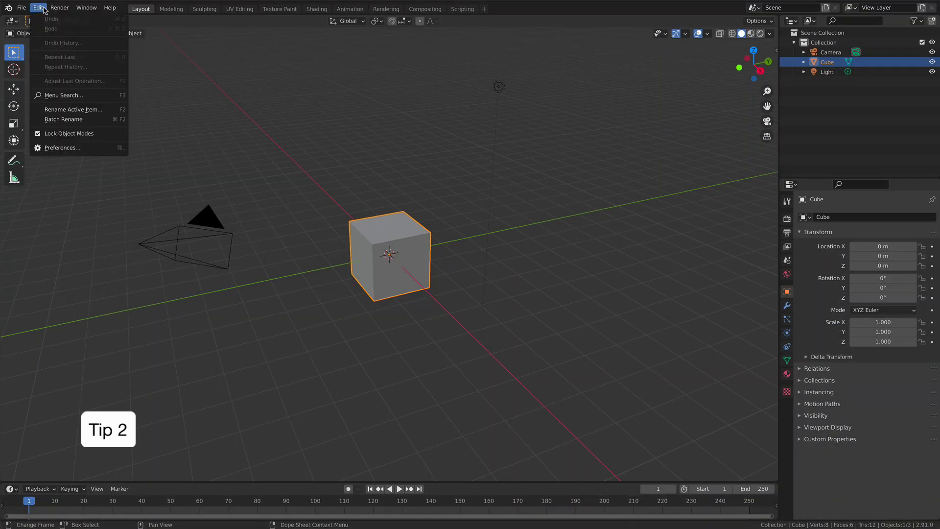
pyautogui.click(71, 151)
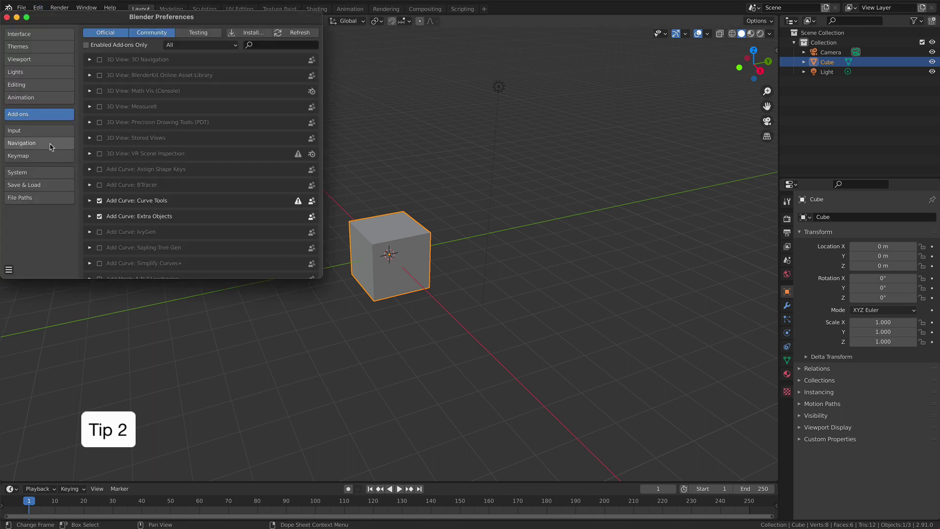
pyautogui.click(262, 49)
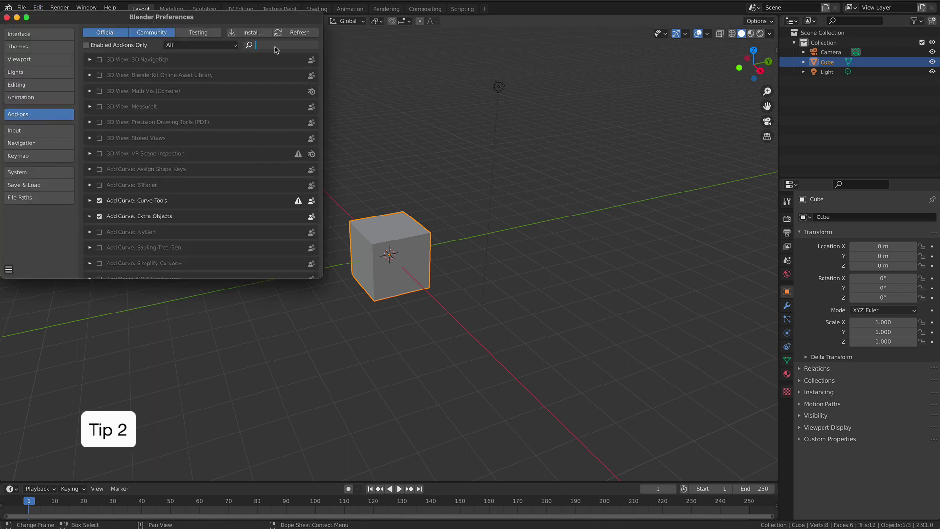
pyautogui.write('EXTERNA')
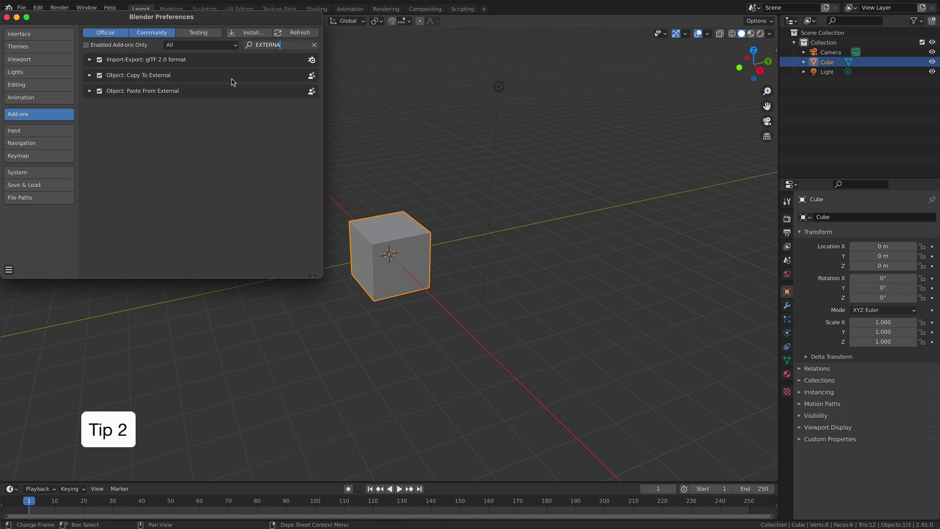
pyautogui.click(7, 17)
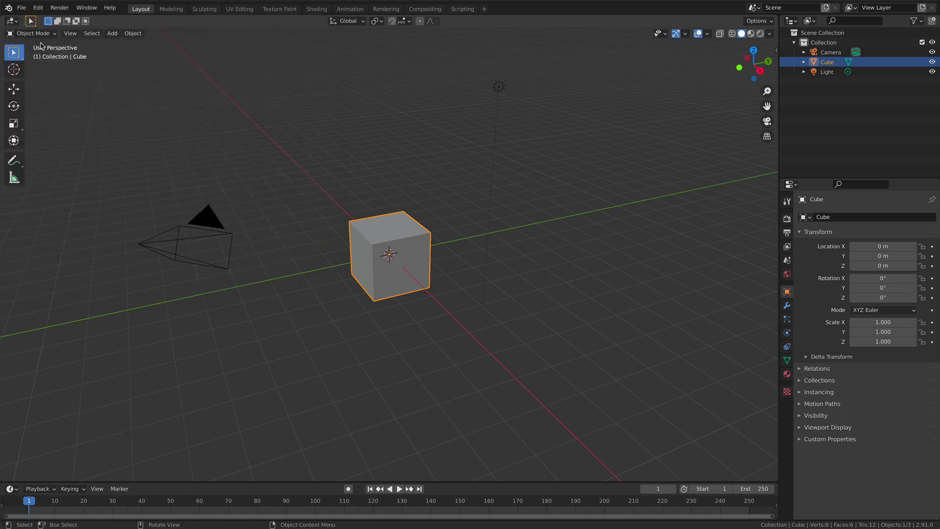
# Step: In Object Mode, run the Paste From External command
pyautogui.click(32, 33)
pyautogui.click(56, 41)
pyautogui.click(133, 33)
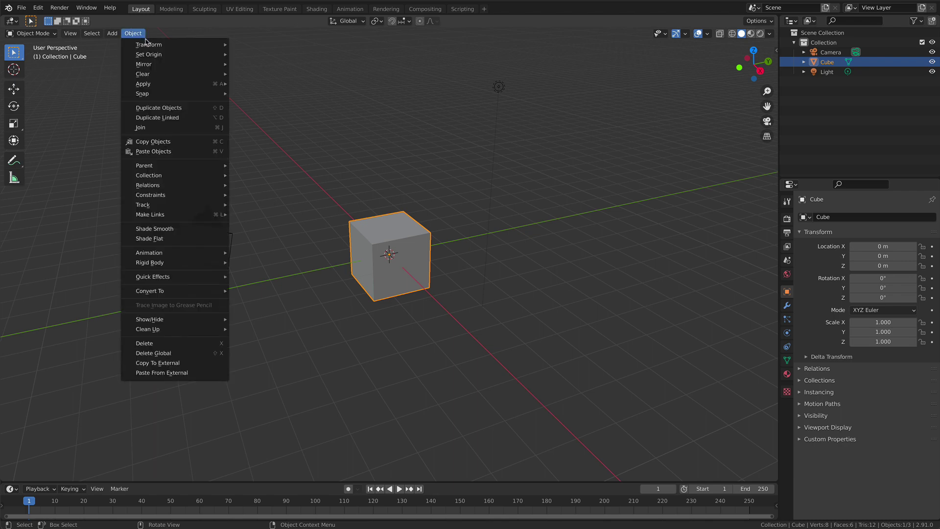
pyautogui.click(213, 373)
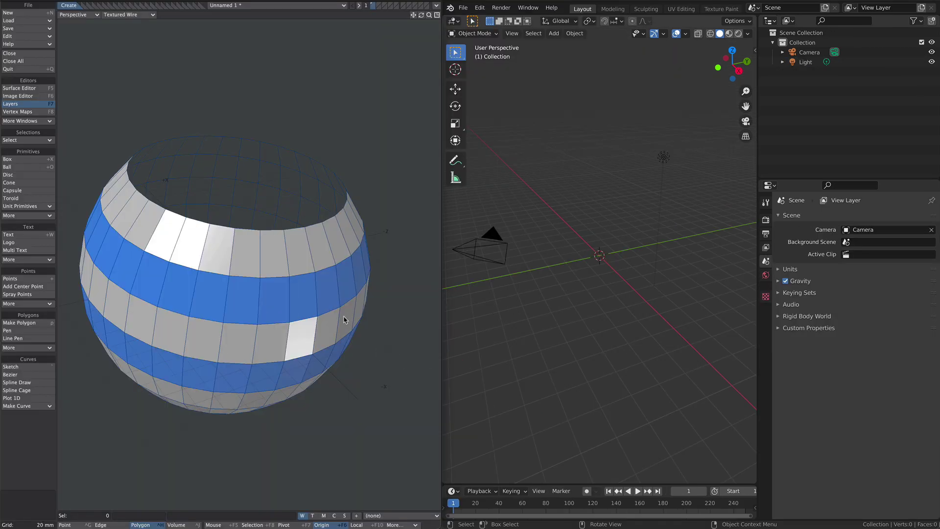
# Step: Copy the blue-and-white striped sphere from LightWave Modeler with OD_LWCopyToExternal
pyautogui.scroll(-2, 345, 317)
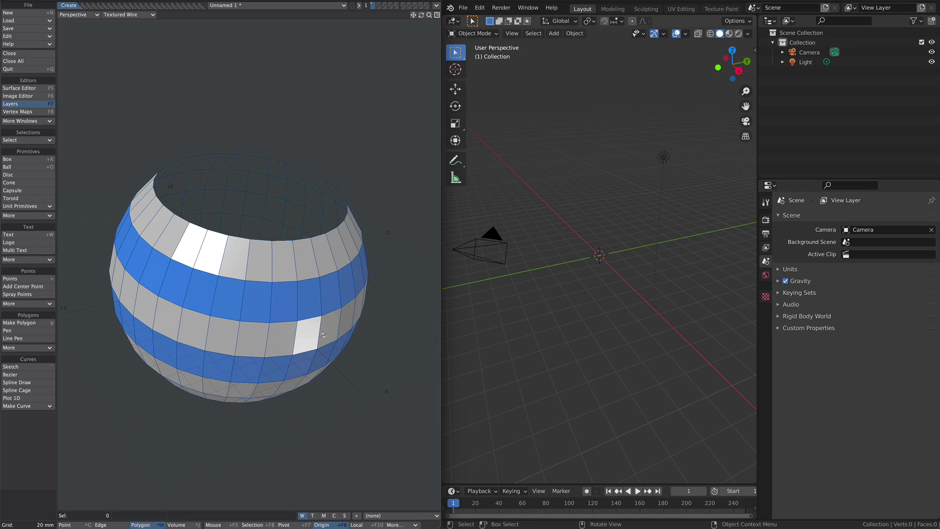
pyautogui.keyDown('alt'); pyautogui.moveTo(322, 335); pyautogui.dragTo(283, 339); pyautogui.keyUp('alt')
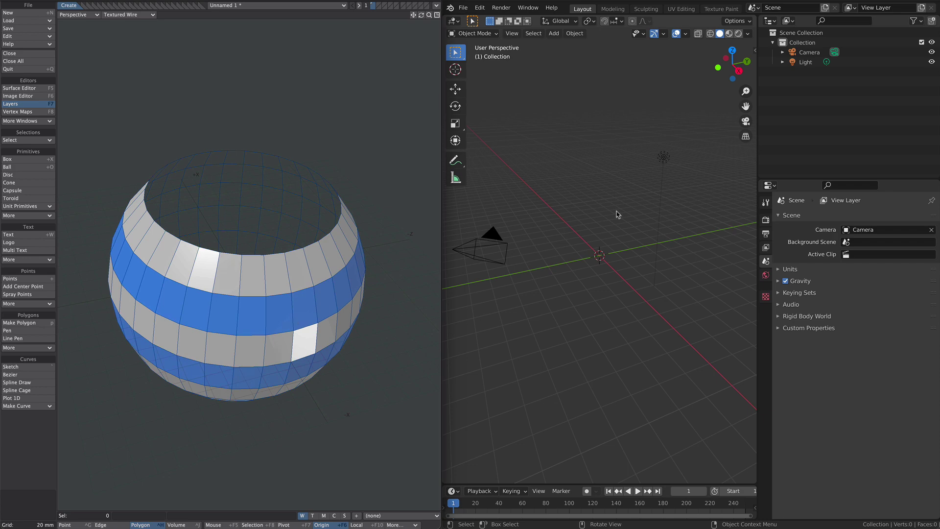
pyautogui.keyDown('ctrl'); pyautogui.keyDown('shift'); pyautogui.rightClick(340, 121); pyautogui.keyUp('shift'); pyautogui.keyUp('ctrl')
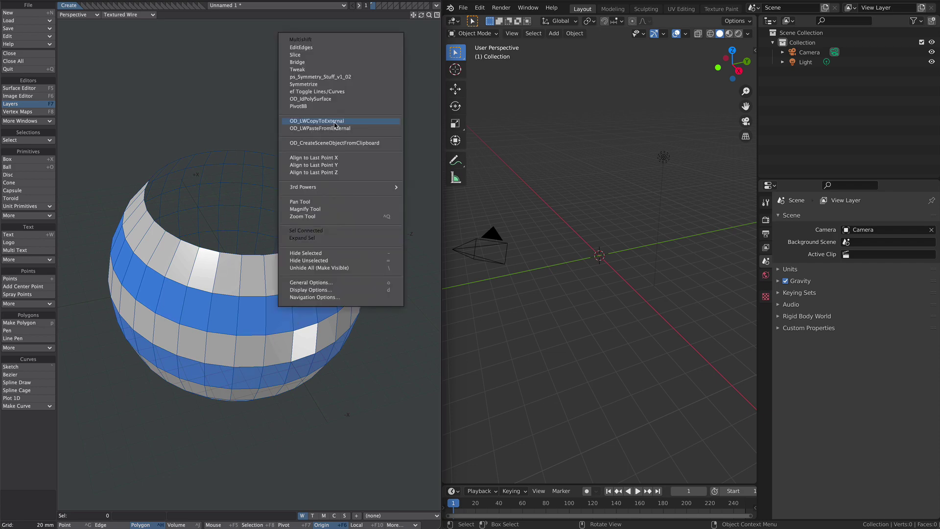
pyautogui.click(364, 121)
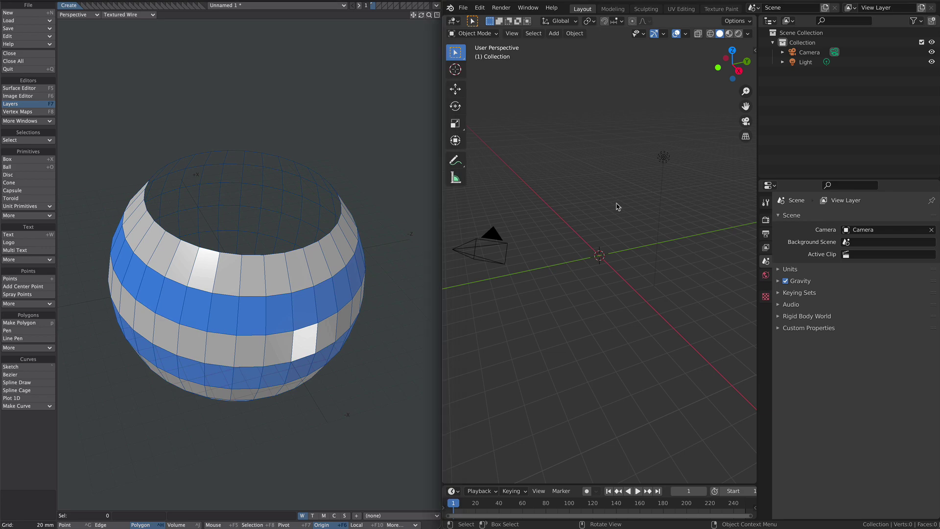
# Step: Try to paste the copied sphere into the scene with Paste From External, and undo the attempt
pyautogui.click(576, 35)
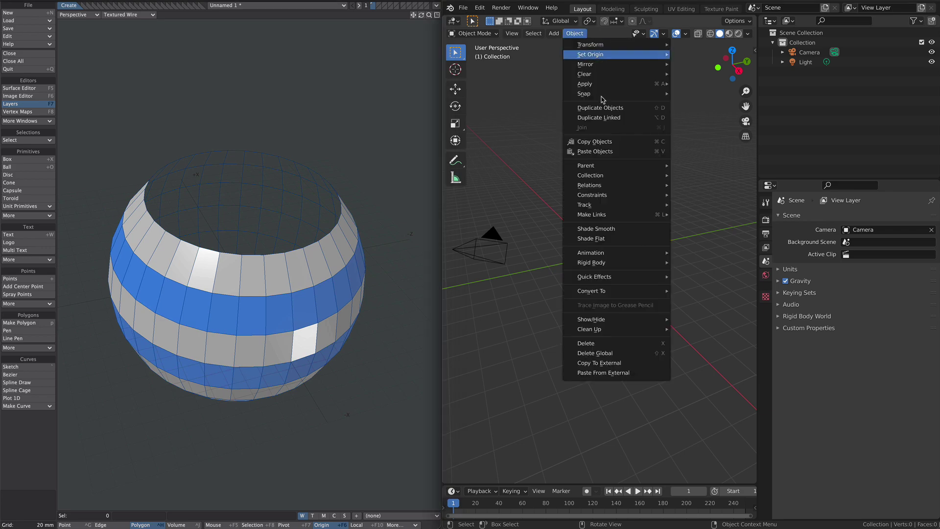
pyautogui.click(632, 375)
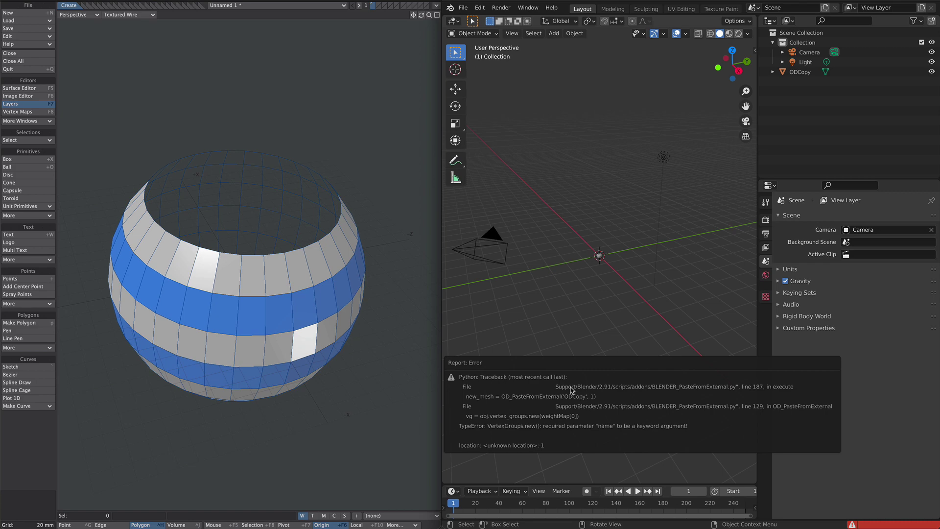
pyautogui.hotkey('ctrl', 'z')
# Step: Frame the pasted sphere and, in Edit Mode with edge selection, select the edge loop around its open upper rim
pyautogui.click(597, 257)
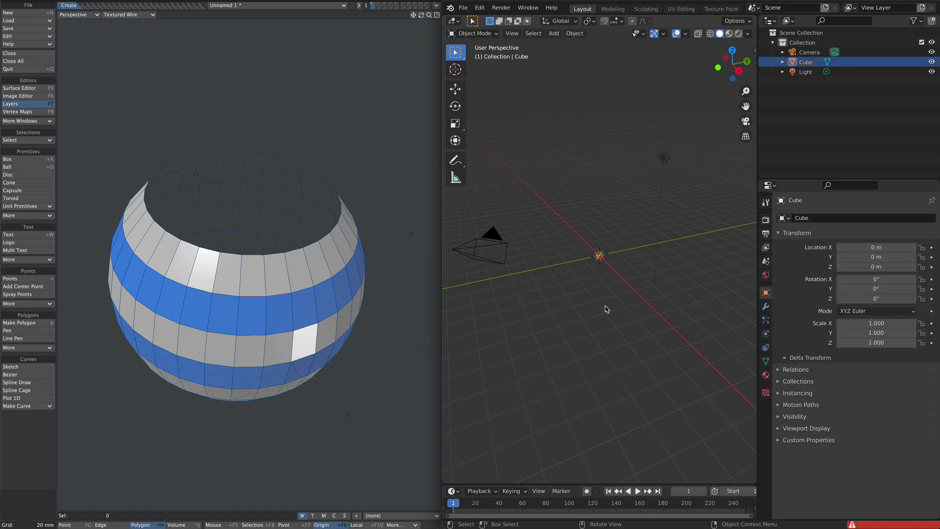
pyautogui.press('KP_Decimal')
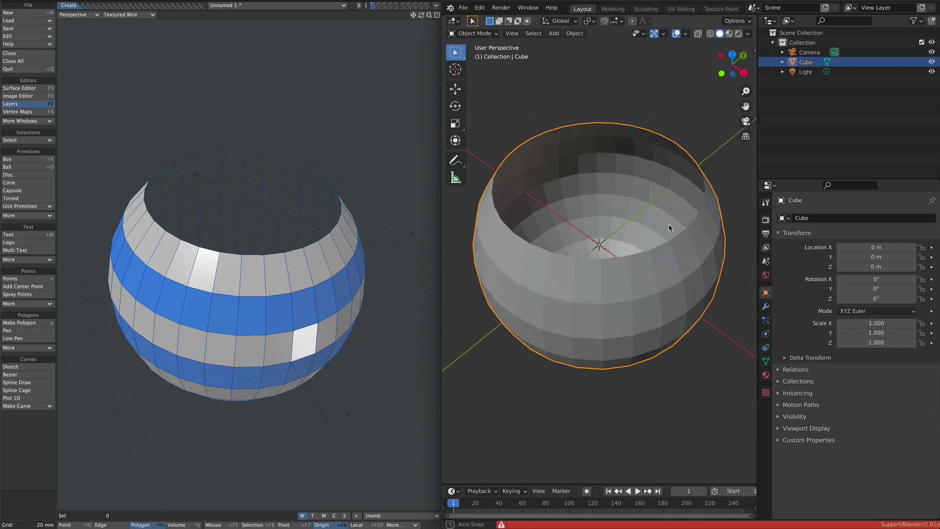
pyautogui.press('Tab')
pyautogui.press('2')
pyautogui.keyDown('alt'); pyautogui.click(637, 149); pyautogui.keyUp('alt')
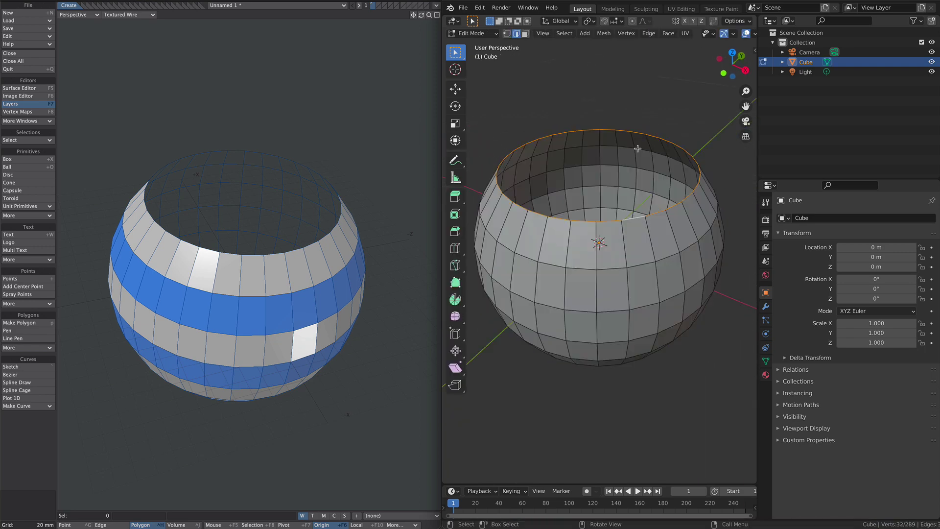
pyautogui.moveTo(645, 138); pyautogui.dragTo(733, 88, button='middle')
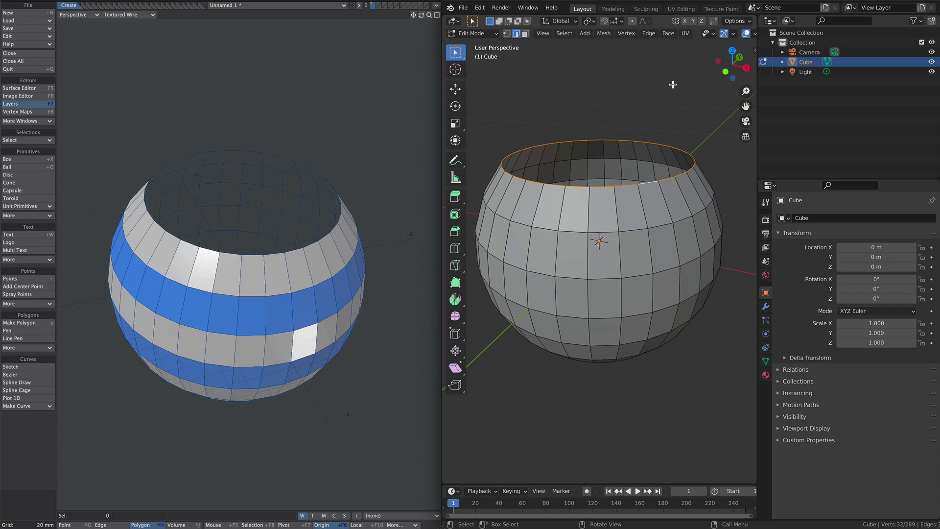
# Step: Close the sphere's open rim with Grid Fill and set the span to 9
pyautogui.click(669, 35)
pyautogui.click(678, 153)
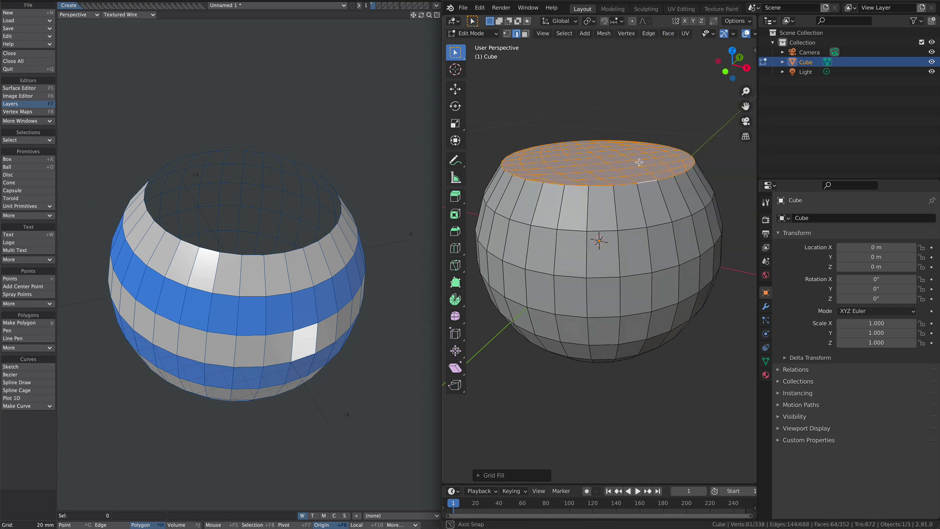
pyautogui.moveTo(641, 175); pyautogui.dragTo(640, 174, button='middle')
pyautogui.click(479, 475)
pyautogui.moveTo(572, 449)
pyautogui.mouseDown()
pyautogui.moveTo(542, 449)
pyautogui.moveTo(563, 449)
pyautogui.moveTo(562, 459)
pyautogui.mouseUp()
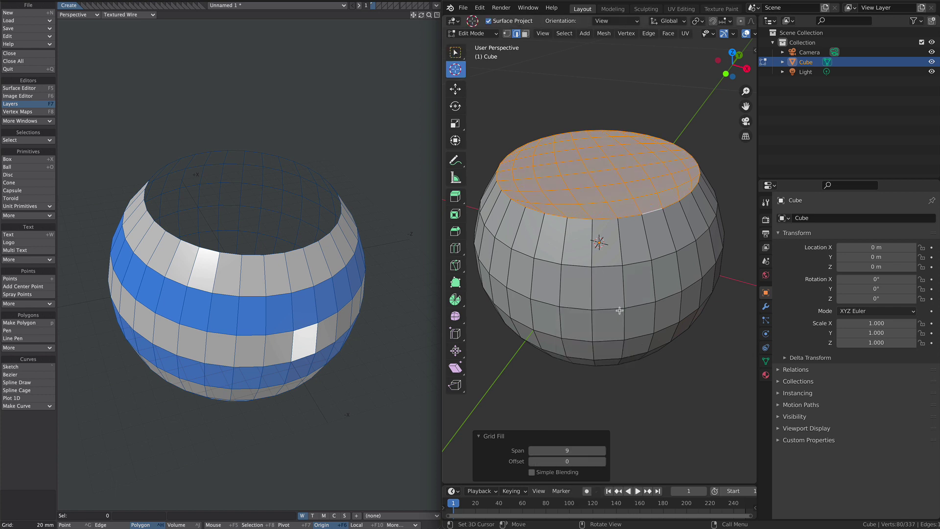
# Step: Return to Object Mode and copy the capped sphere with Copy To External
pyautogui.press('Tab')
pyautogui.click(582, 34)
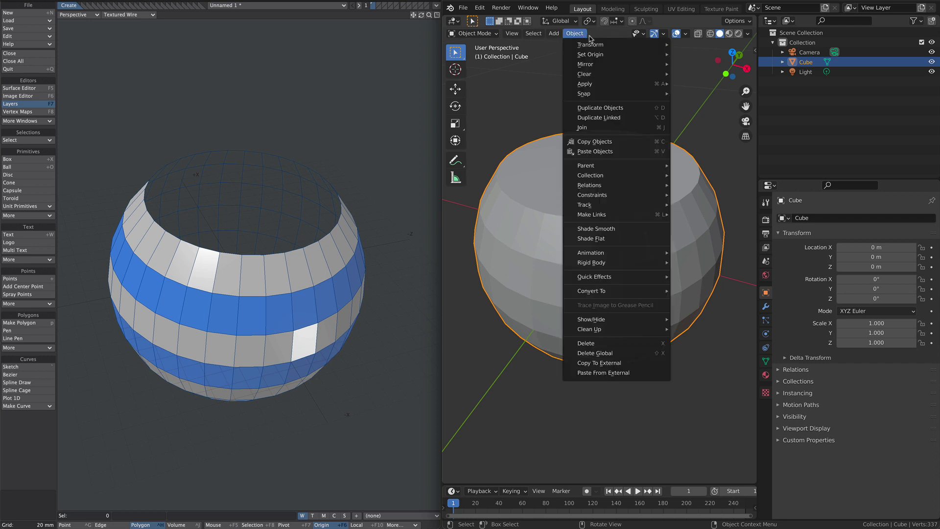
pyautogui.click(645, 366)
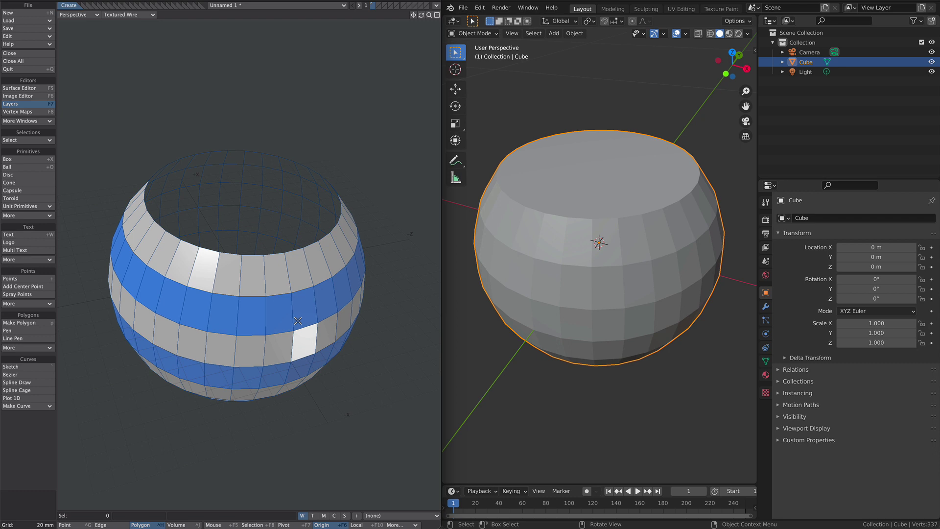
# Step: In LightWave Modeler, paste the capped sphere over the original with OD_LWPasteFromExternal, and undo the paste
pyautogui.rightClick(338, 126)
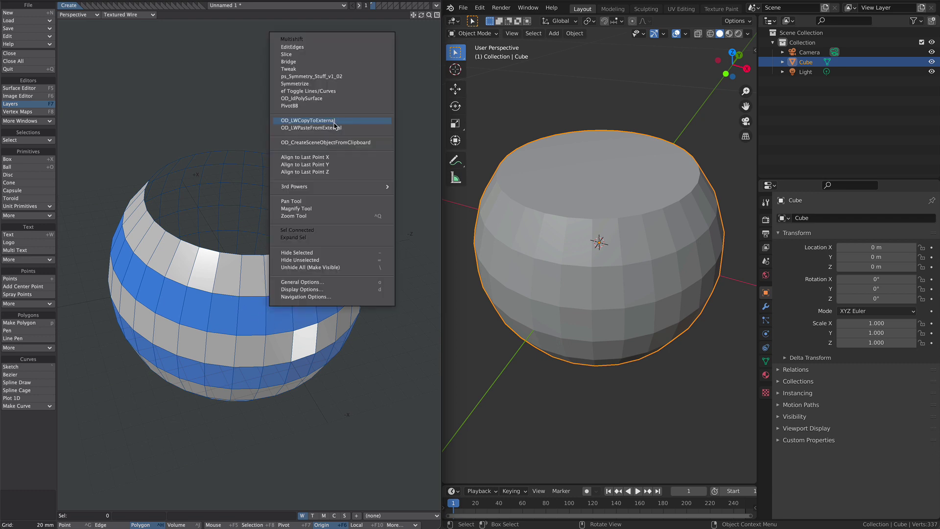
pyautogui.click(363, 130)
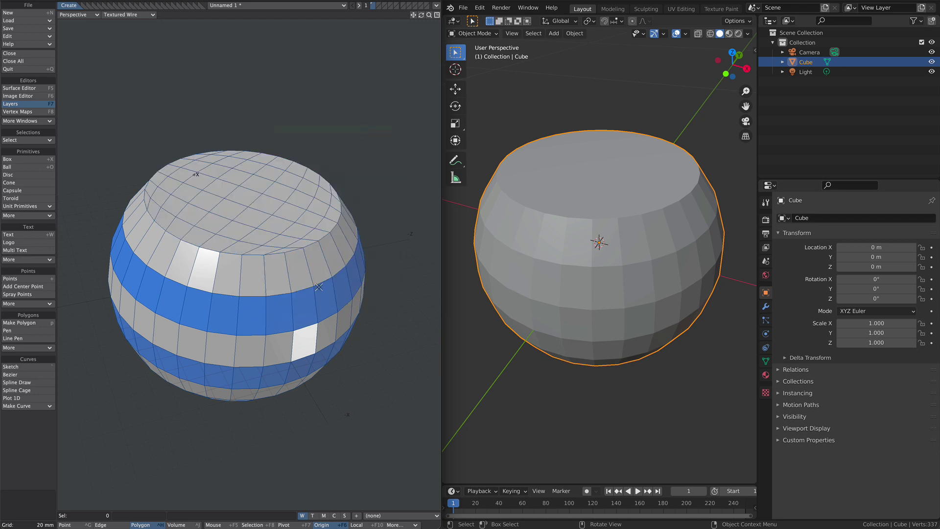
pyautogui.keyDown('alt'); pyautogui.moveTo(308, 306); pyautogui.dragTo(258, 319); pyautogui.keyUp('alt')
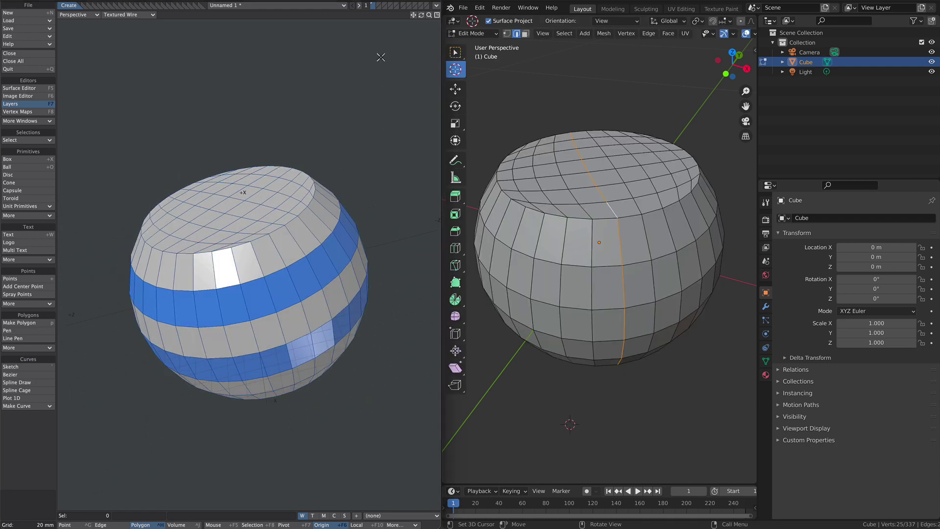
pyautogui.press('Delete')
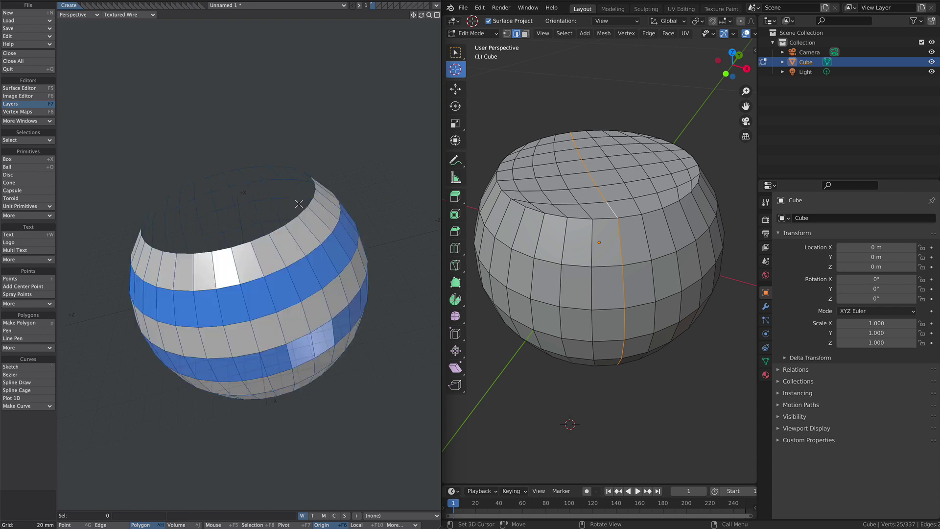
# Step: Select the empty second layer and paste the capped sphere into it with OD_LWPasteFromExternal
pyautogui.click(378, 5)
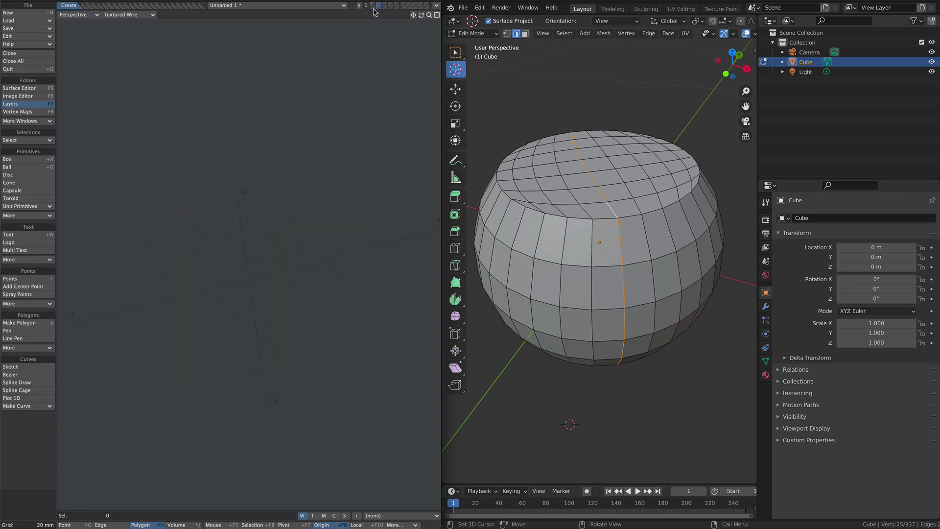
pyautogui.click(373, 8)
pyautogui.rightClick(225, 214)
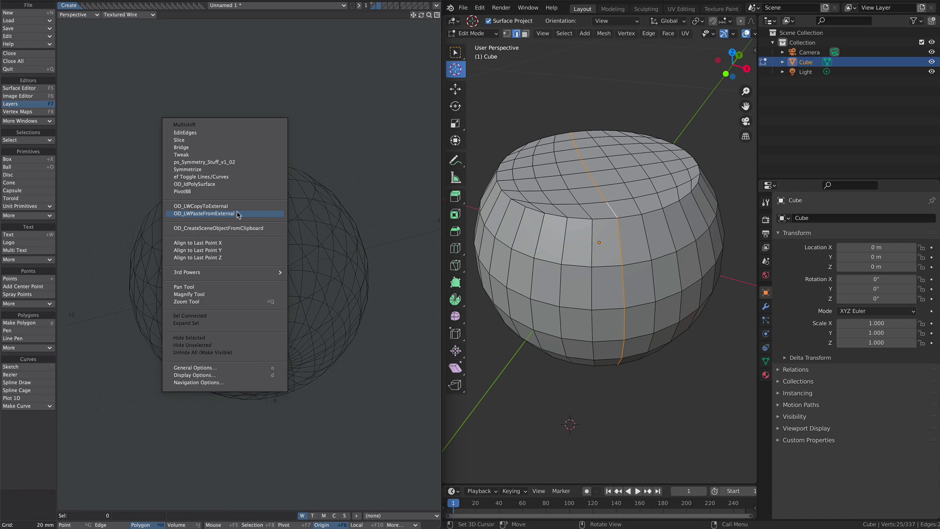
pyautogui.click(239, 214)
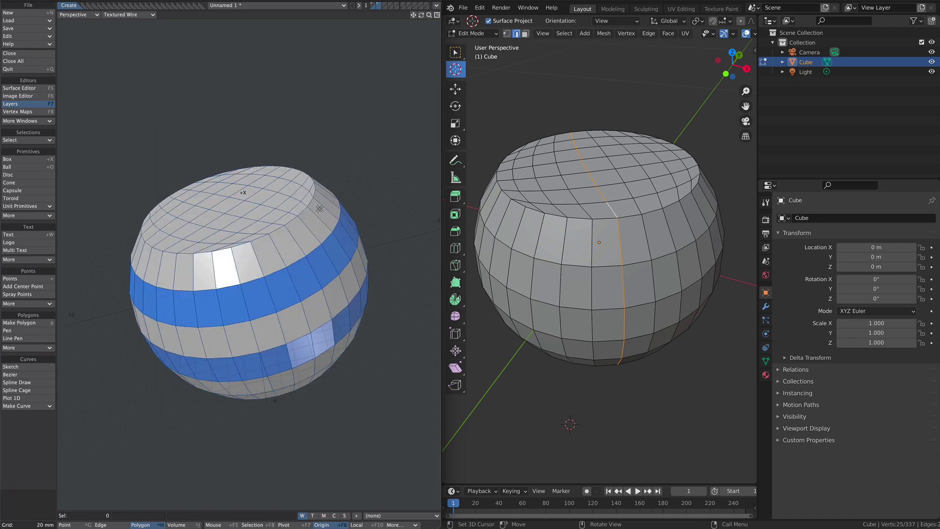
# Step: Examine the pasted sphere with its smooth subdivision preview and compare its layer with the original open sphere's layer
pyautogui.keyDown('alt'); pyautogui.moveTo(319, 208); pyautogui.dragTo(375, 222); pyautogui.keyUp('alt')
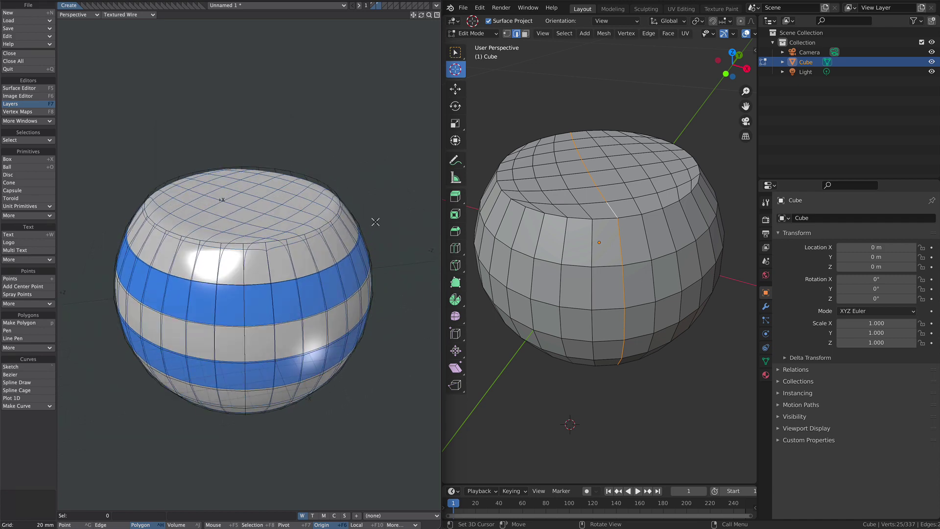
pyautogui.press('Tab')
pyautogui.click(372, 5)
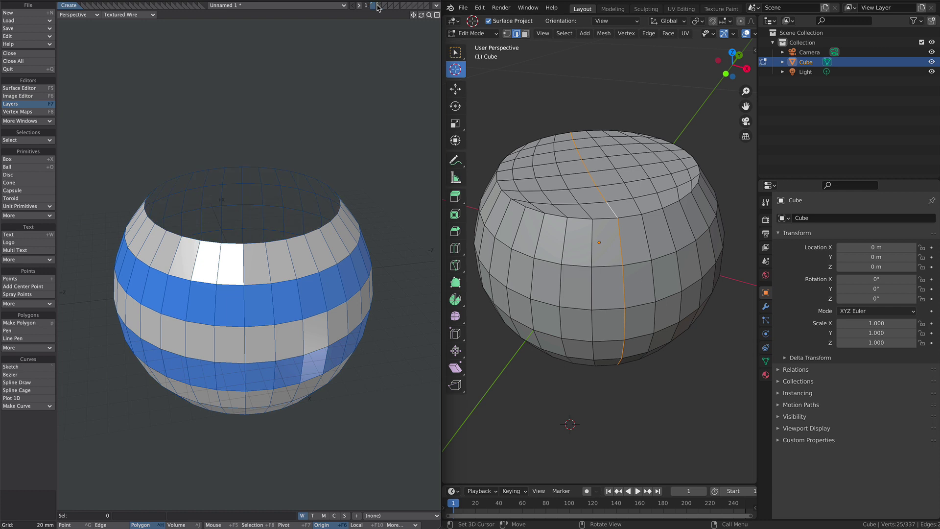
pyautogui.click(377, 5)
pyautogui.click(379, 7)
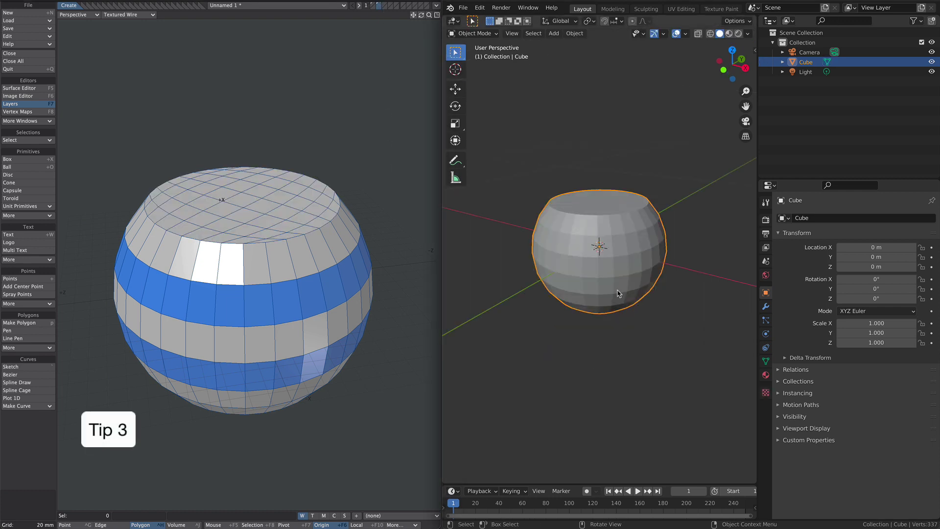
# Step: In Blender, move the capped sphere up about 0.26 m along the Z axis
pyautogui.press('g')
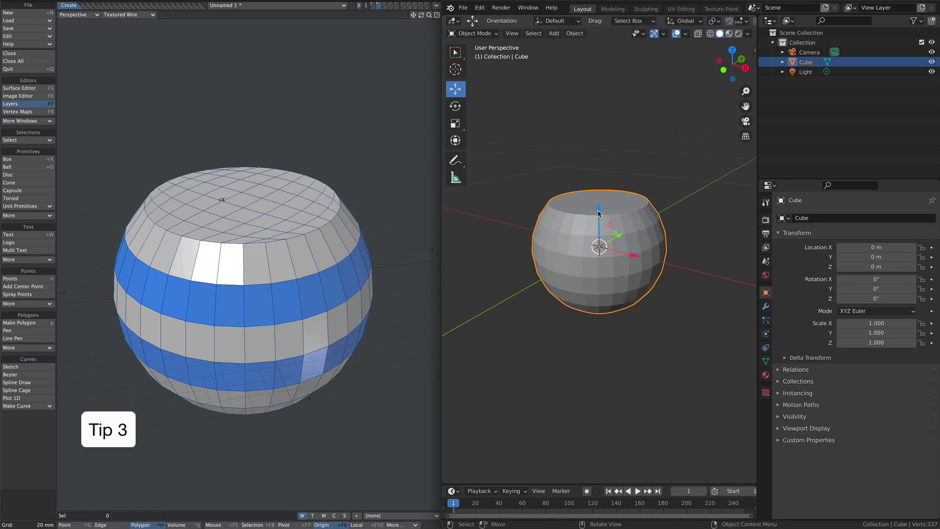
pyautogui.moveTo(598, 212); pyautogui.dragTo(598, 103)
pyautogui.scroll(-2, 610, 241)
pyautogui.scroll(-1, 610, 243)
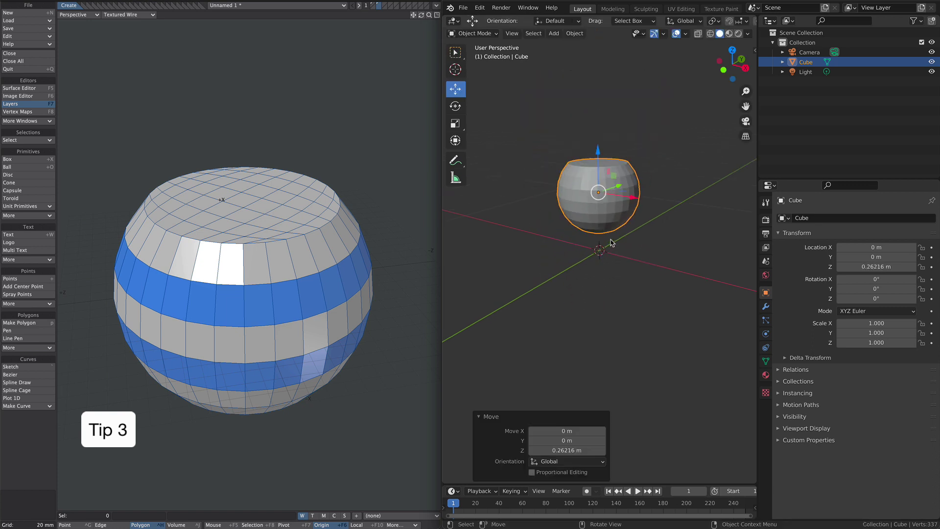
pyautogui.moveTo(612, 244); pyautogui.dragTo(584, 255, button='middle')
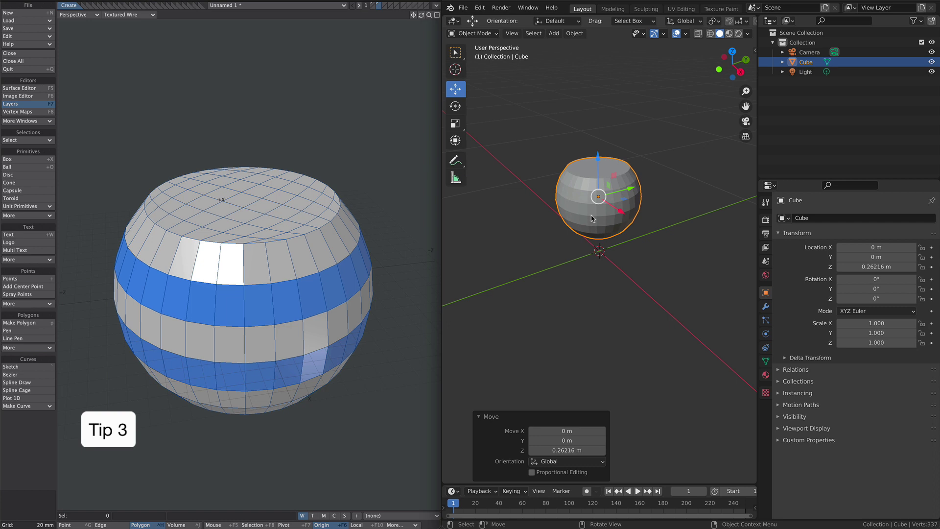
# Step: Copy the raised sphere with Copy To External and paste it into the next empty layer in LightWave Modeler with OD_LWPasteFromExternal
pyautogui.click(582, 38)
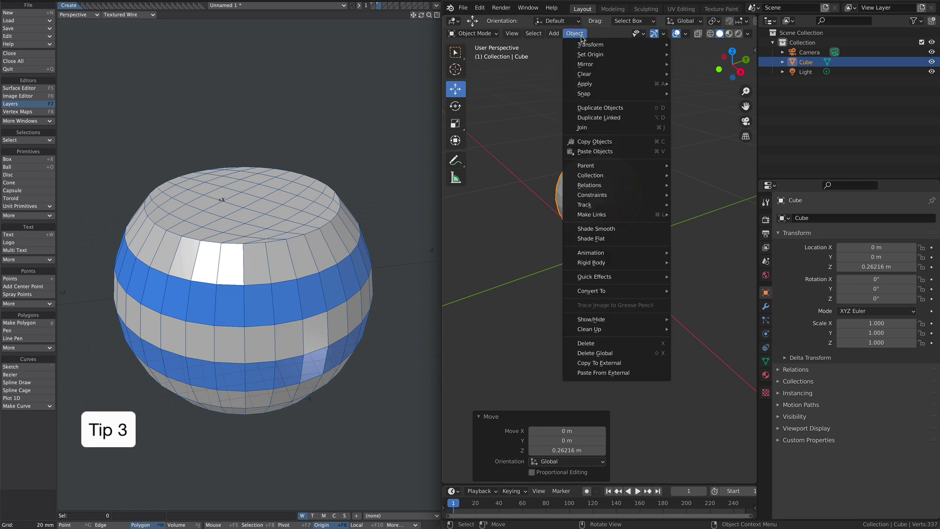
pyautogui.click(596, 362)
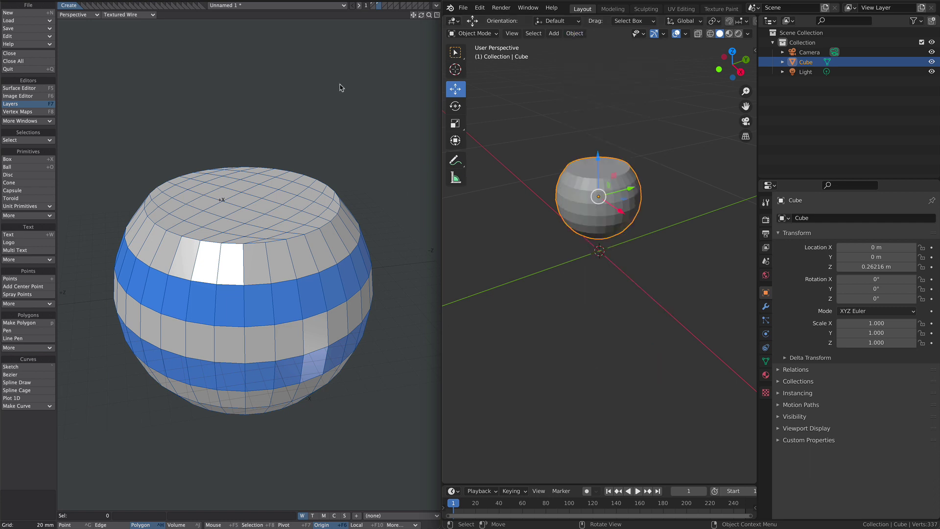
pyautogui.click(384, 6)
pyautogui.rightClick(303, 175)
pyautogui.click(301, 177)
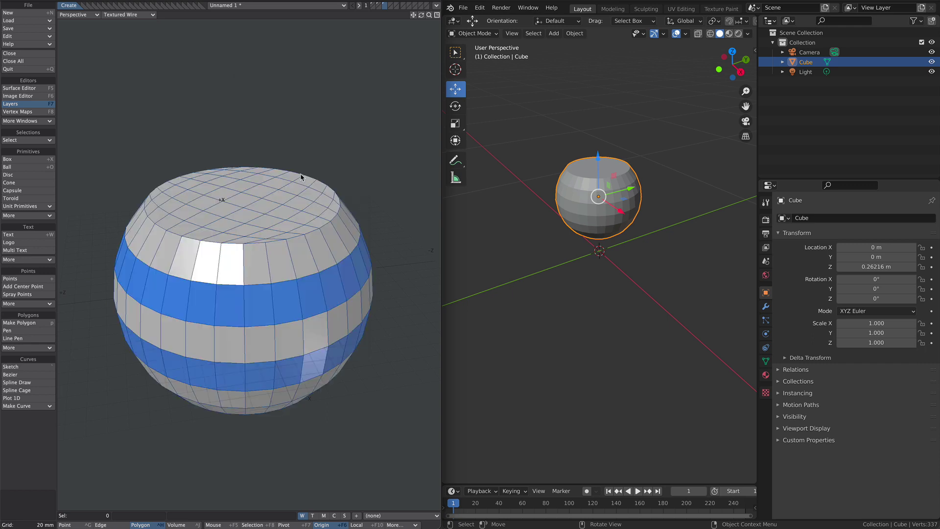
pyautogui.keyDown('ctrl'); pyautogui.keyDown('alt'); pyautogui.moveTo(289, 269); pyautogui.dragTo(355, 195); pyautogui.keyUp('alt'); pyautogui.keyUp('ctrl')
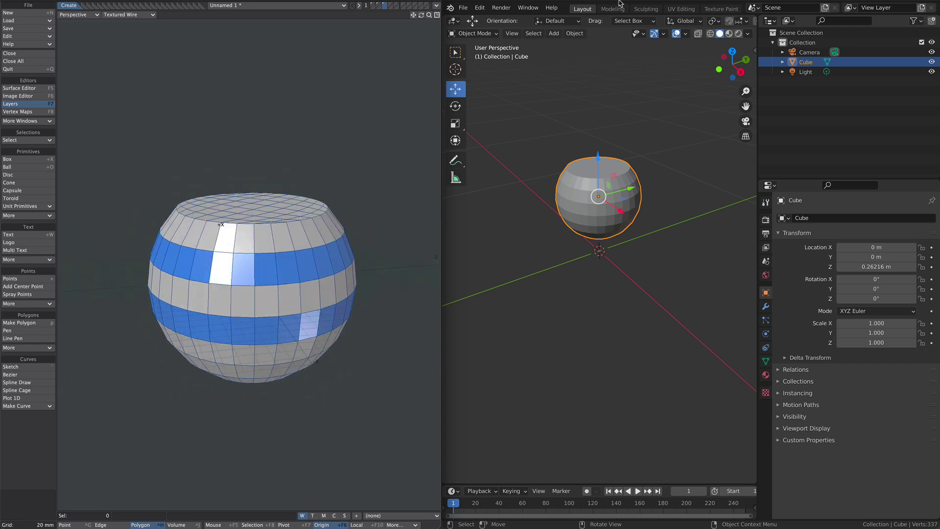
# Step: In Blender, apply the raised sphere's location transform and copy it again with Copy To External
pyautogui.hotkey('ctrl', 'a')
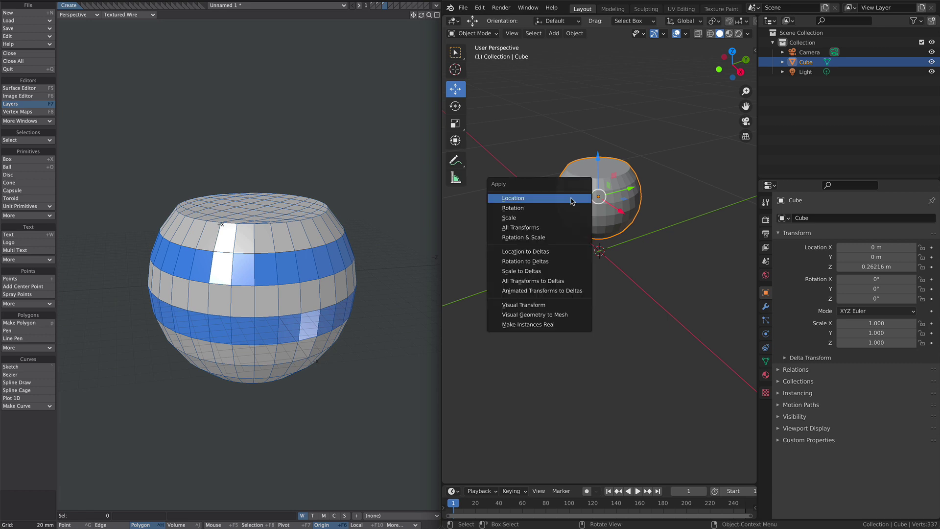
pyautogui.click(513, 199)
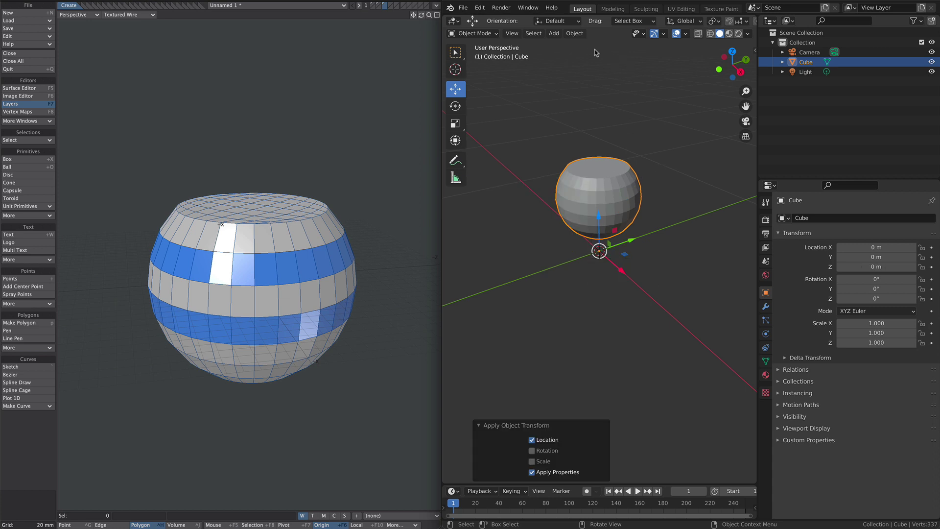
pyautogui.click(575, 33)
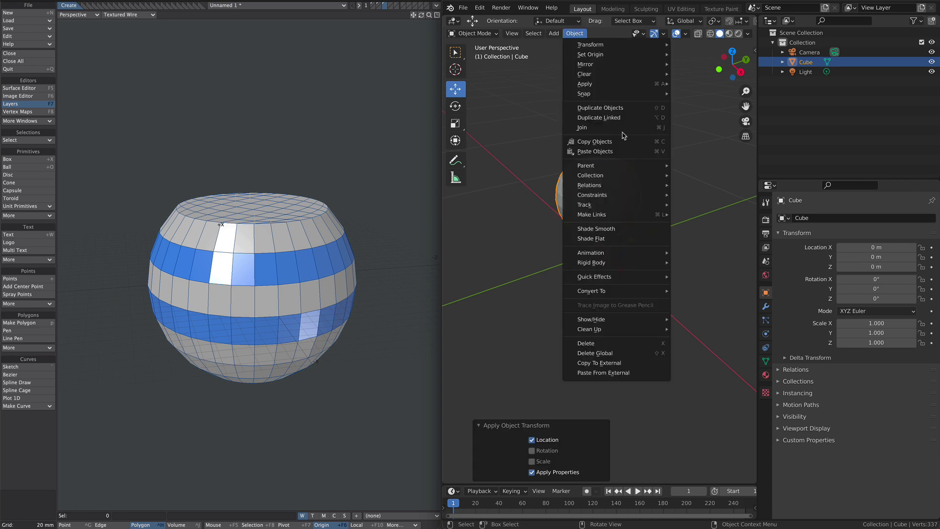
pyautogui.click(591, 363)
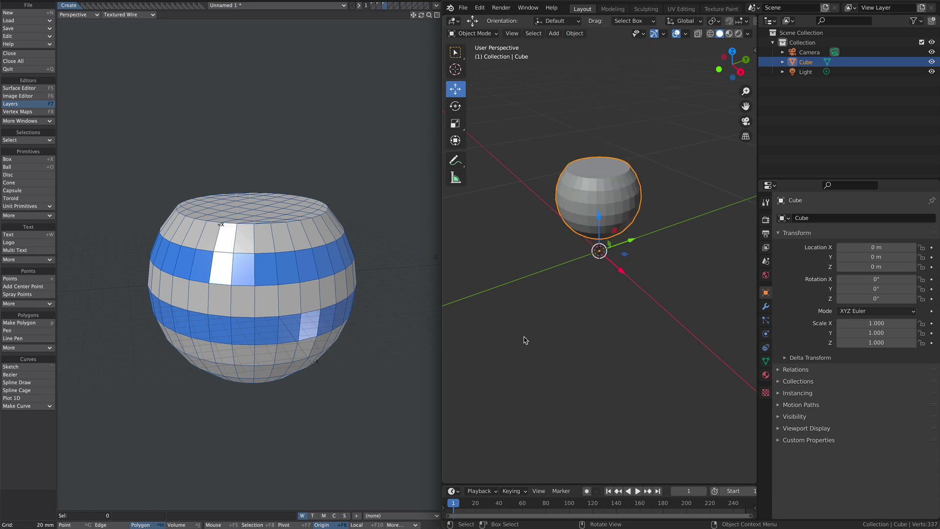
# Step: In LightWave Modeler, paste the sphere with its applied location into the current layer using OD_LWPasteFromExternal
pyautogui.rightClick(363, 280)
pyautogui.click(382, 279)
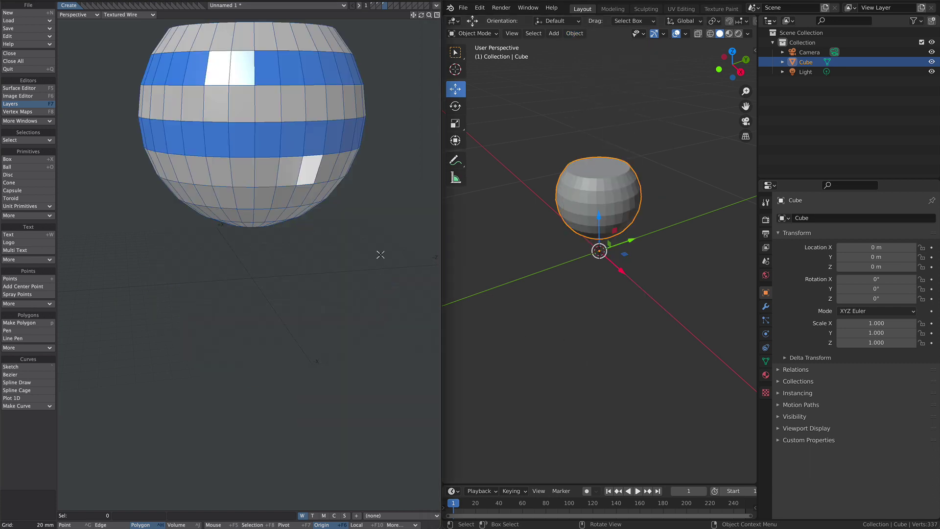
pyautogui.scroll(-4, 363, 234)
pyautogui.keyDown('alt'); pyautogui.moveTo(318, 233); pyautogui.dragTo(226, 240); pyautogui.keyUp('alt')
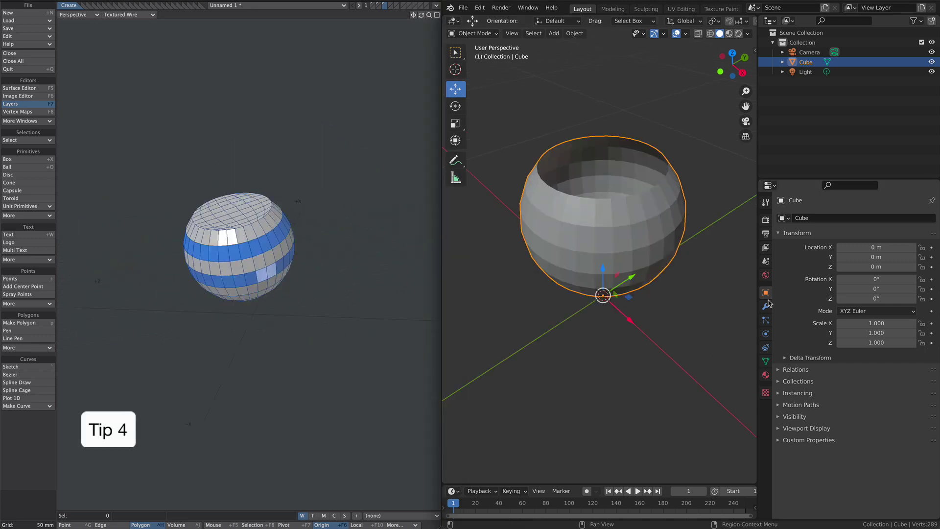
# Step: In Blender, add a Solidify modifier to the open-topped sphere, set its thickness to 0.03 m and try Even Thickness
pyautogui.click(766, 306)
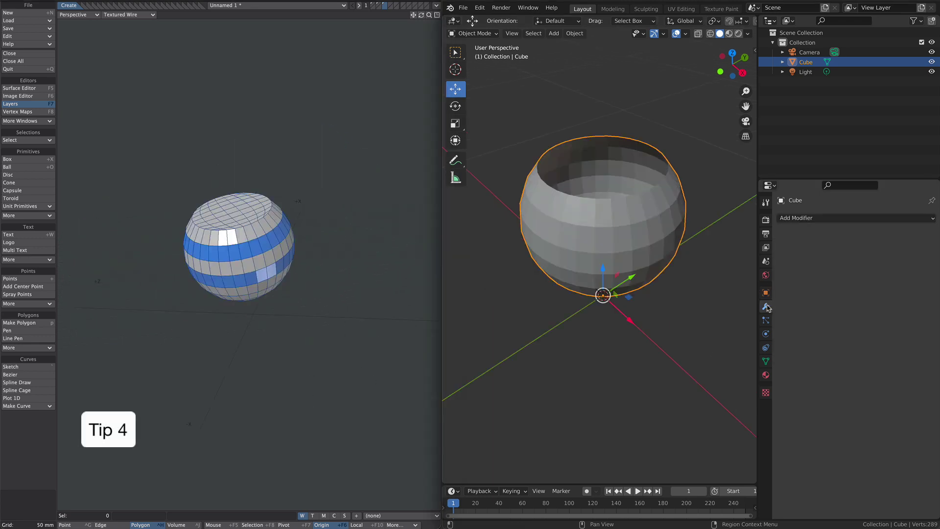
pyautogui.click(823, 218)
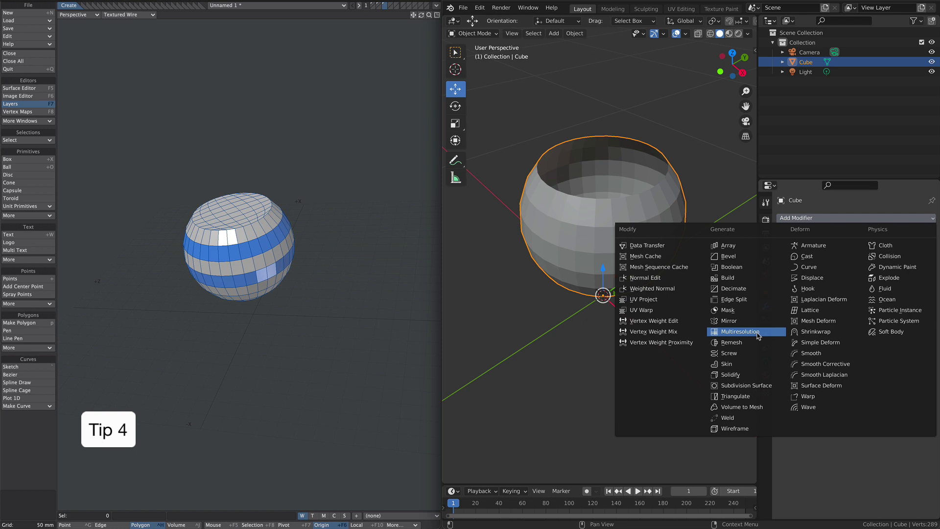
pyautogui.click(748, 375)
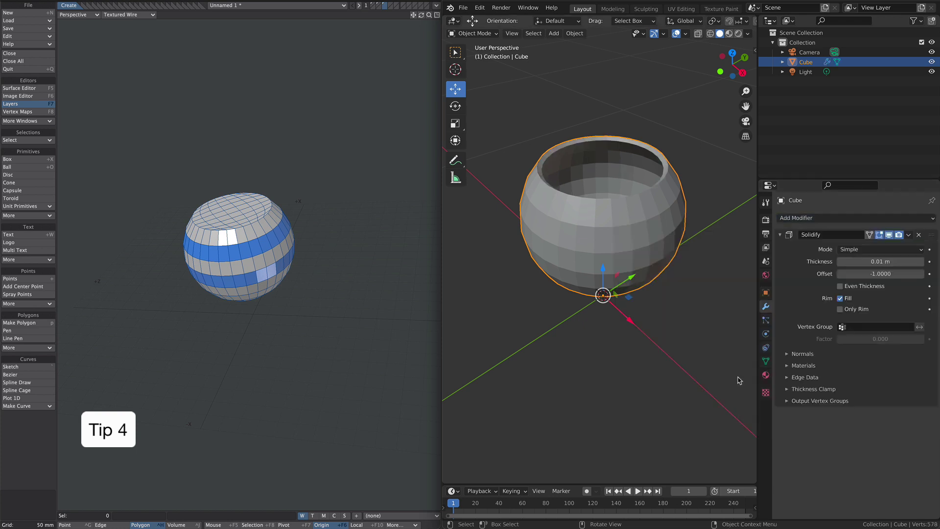
pyautogui.moveTo(880, 262)
pyautogui.mouseDown()
pyautogui.moveTo(916, 261)
pyautogui.moveTo(889, 261)
pyautogui.mouseUp()
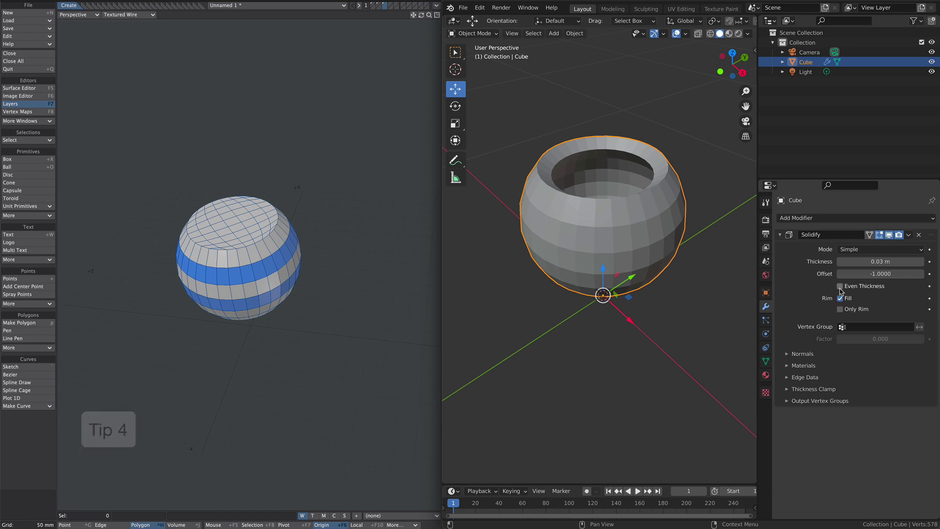
pyautogui.click(840, 287)
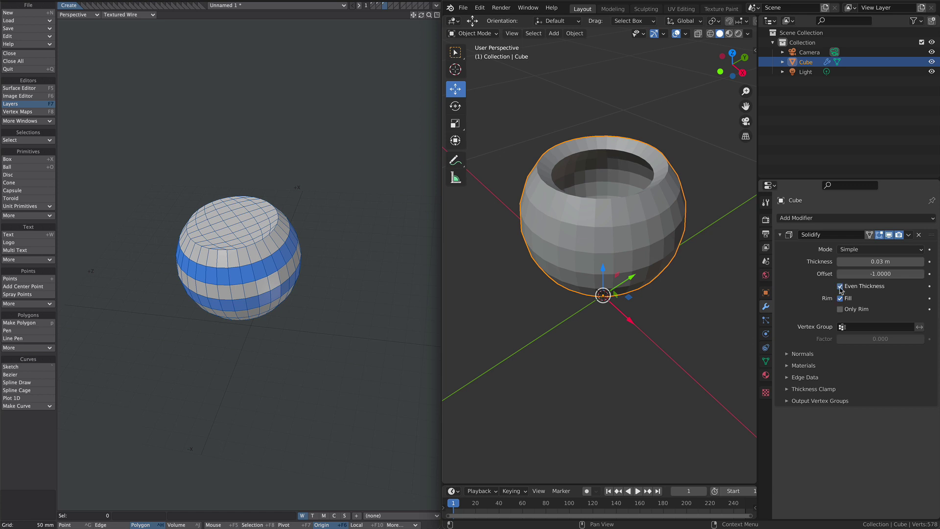
# Step: Copy the sphere with its unapplied Solidify modifier using Copy To External and paste it into LightWave Modeler with OD_LWPasteFromExternal
pyautogui.click(574, 33)
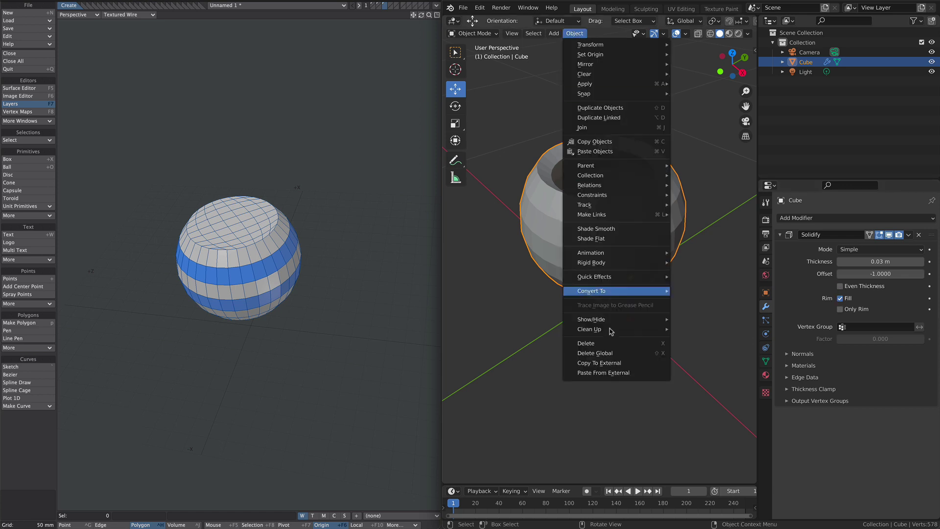
pyautogui.click(618, 363)
pyautogui.rightClick(328, 237)
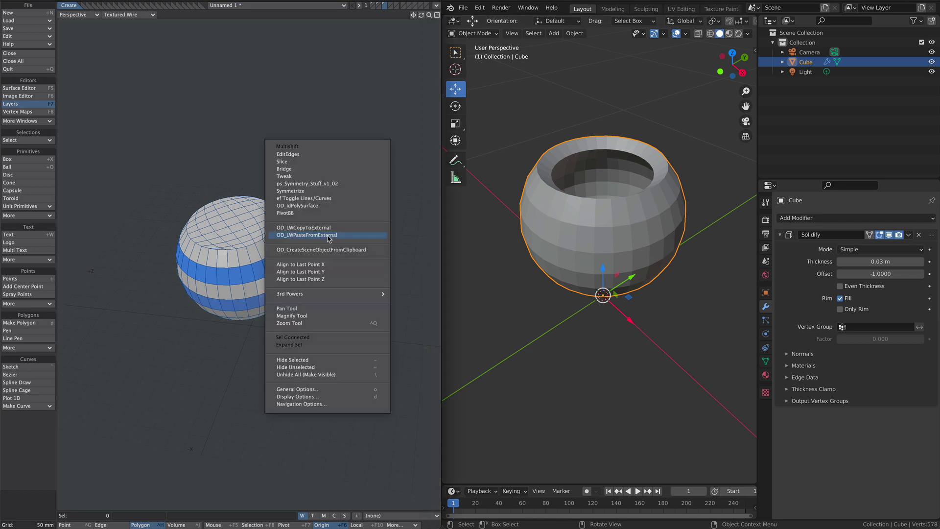
pyautogui.click(344, 237)
pyautogui.keyDown('alt'); pyautogui.moveTo(278, 246); pyautogui.dragTo(265, 226); pyautogui.keyUp('alt')
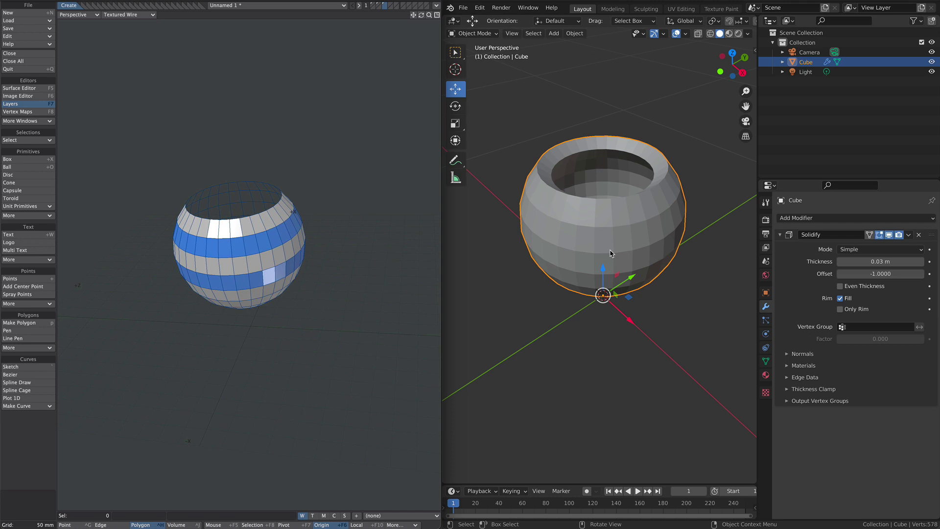
# Step: In Blender, apply the sphere's Solidify modifier and copy the thickened mesh with Copy To External
pyautogui.click(911, 237)
pyautogui.click(878, 248)
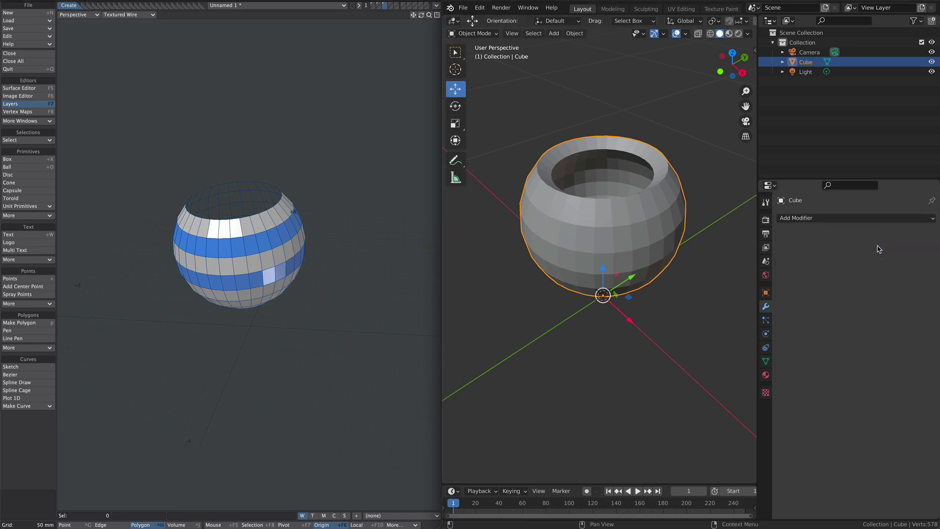
pyautogui.click(574, 33)
pyautogui.click(609, 367)
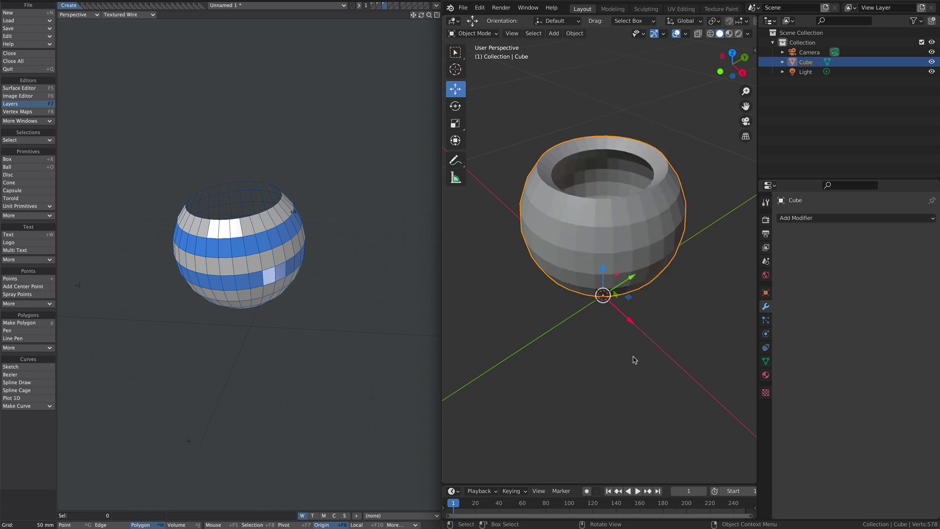
# Step: In LightWave Modeler, paste the thickened sphere with OD_LWPasteFromExternal and inspect its rim
pyautogui.rightClick(323, 239)
pyautogui.click(326, 237)
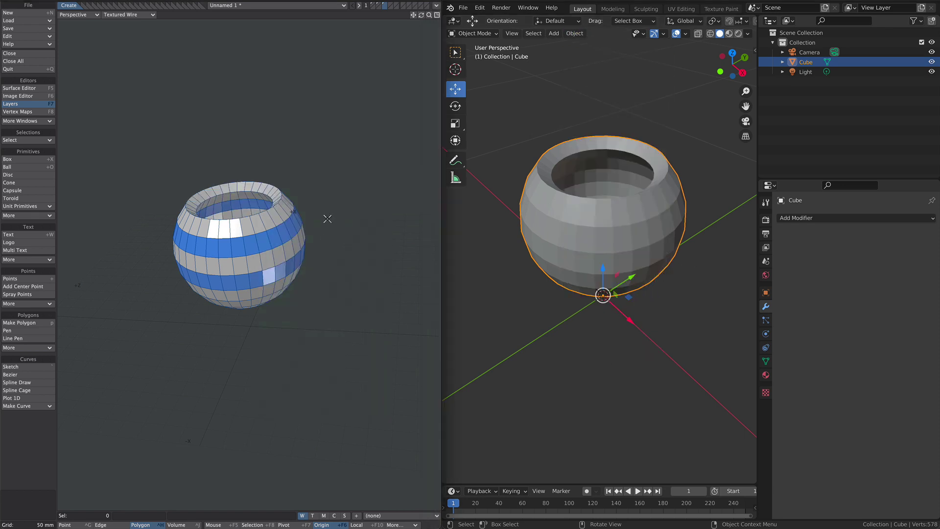
pyautogui.keyDown('alt'); pyautogui.moveTo(332, 219); pyautogui.dragTo(189, 306); pyautogui.keyUp('alt')
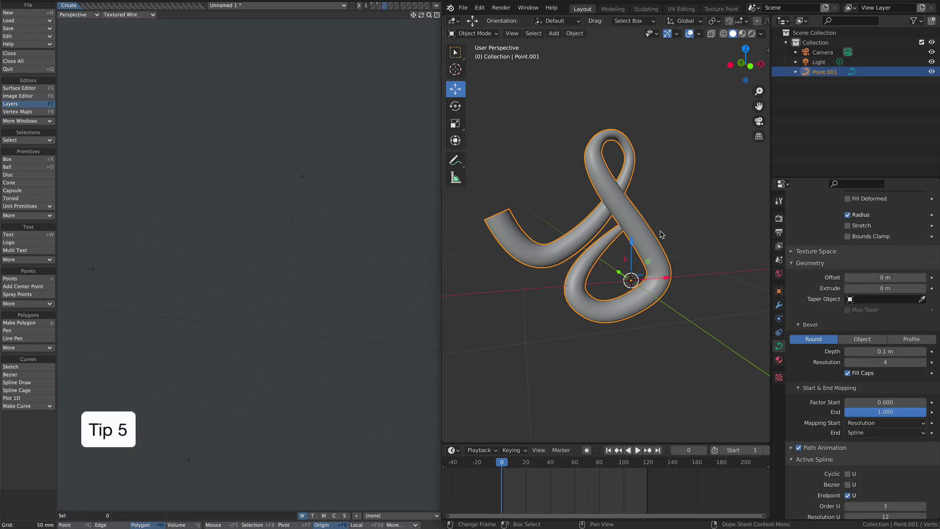
# Step: In Blender, inspect the bevelled curve's control points in Edit Mode and try to copy the curve object with Copy To External
pyautogui.press('Tab')
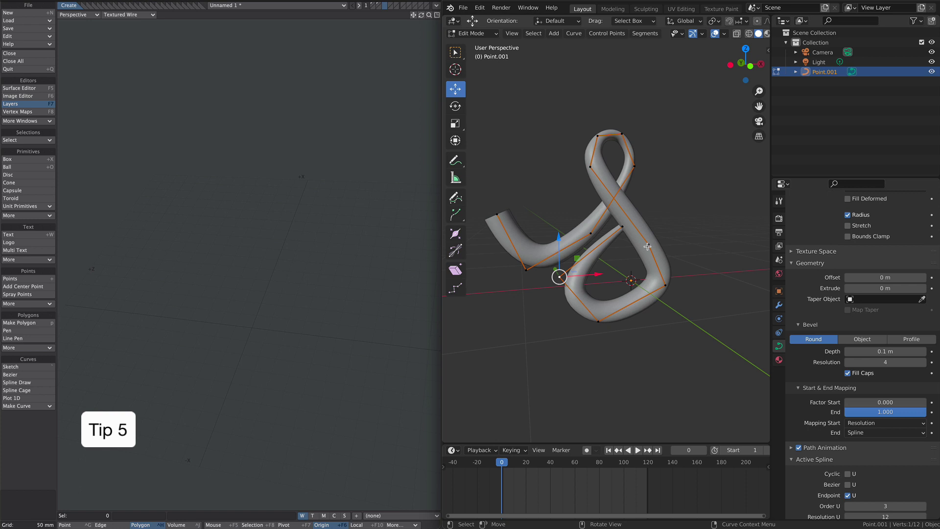
pyautogui.click(649, 244)
pyautogui.moveTo(666, 227)
pyautogui.mouseDown()
pyautogui.moveTo(657, 222)
pyautogui.moveTo(661, 229)
pyautogui.moveTo(666, 214)
pyautogui.mouseUp()
pyautogui.press('Tab')
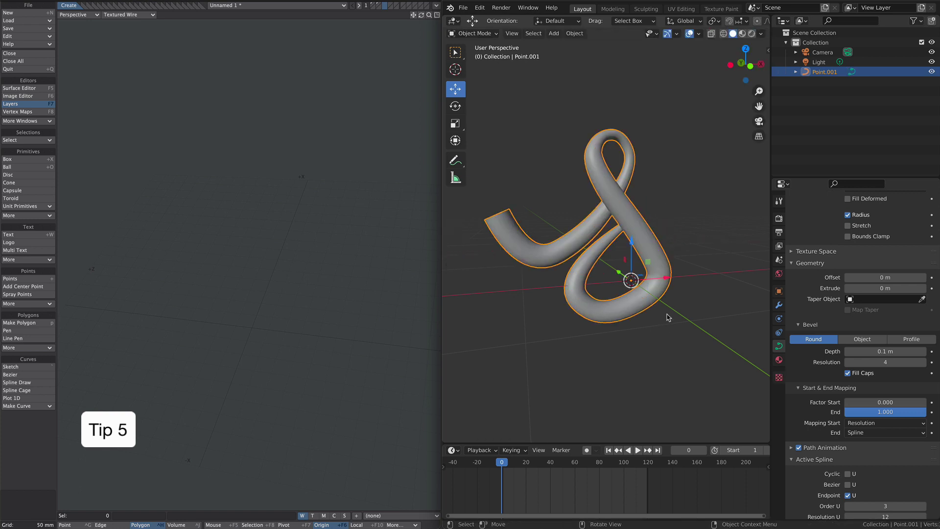
pyautogui.click(574, 33)
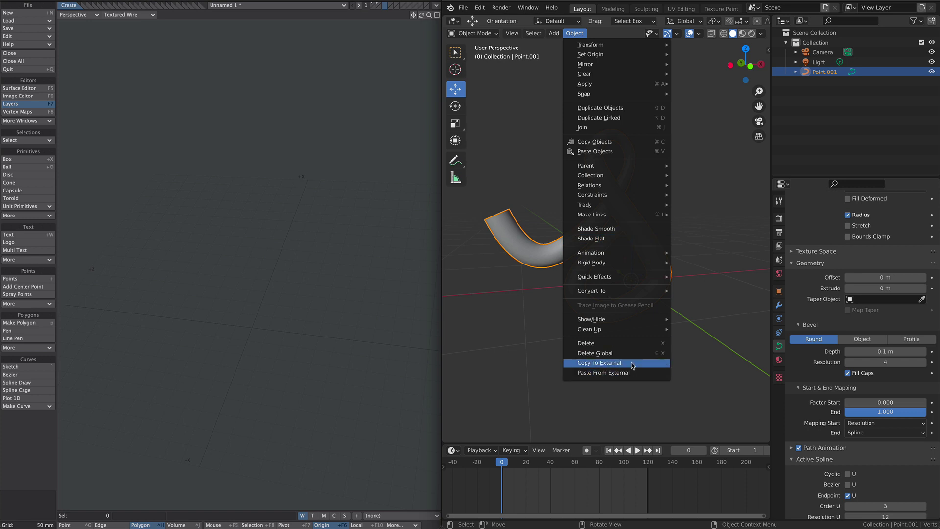
pyautogui.click(615, 364)
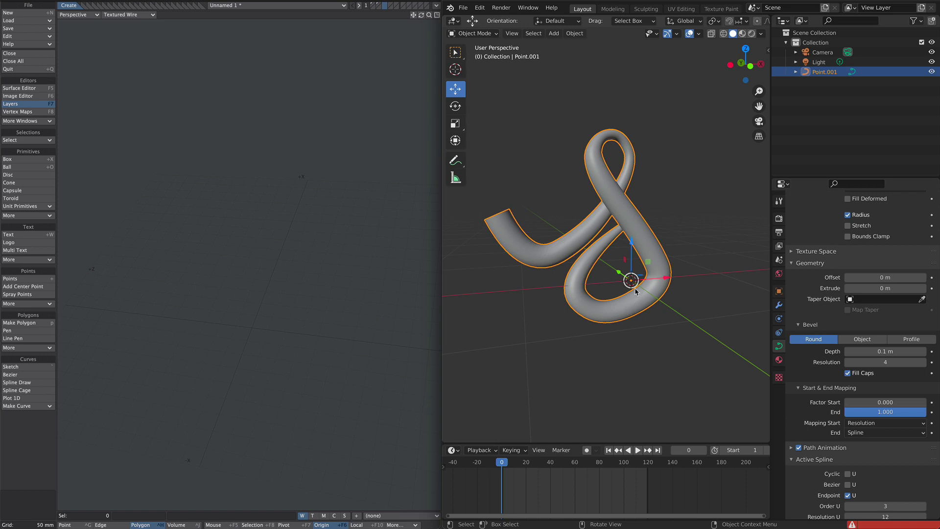
# Step: Duplicate the bevelled curve in place and hide the original
pyautogui.hotkey('shift', 'd')
pyautogui.rightClick(690, 216)
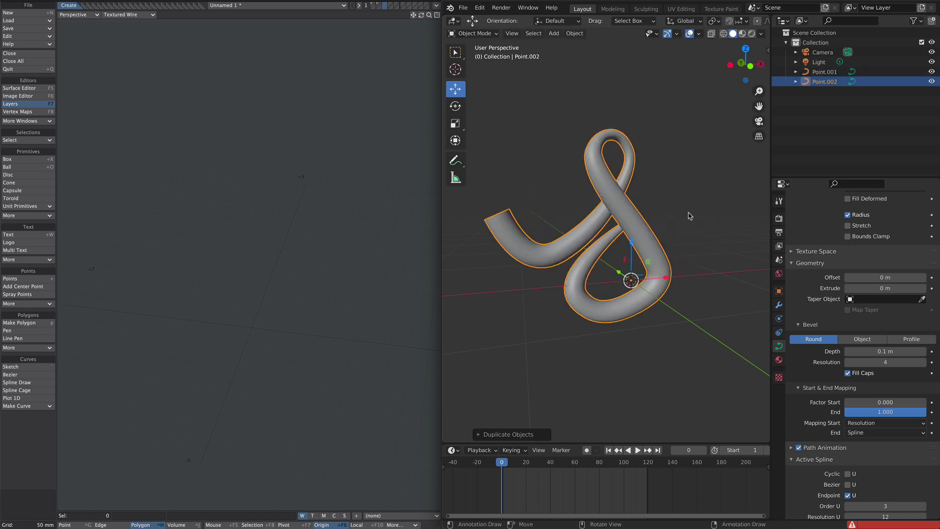
pyautogui.click(931, 74)
# Step: Using wireframe display, lower the duplicate curve's preview resolution and reduce its bevel resolution to 0
pyautogui.hotkey('shift', 'z')
pyautogui.keyDown('ctrl'); pyautogui.scroll(-2, 878, 362); pyautogui.keyUp('ctrl')
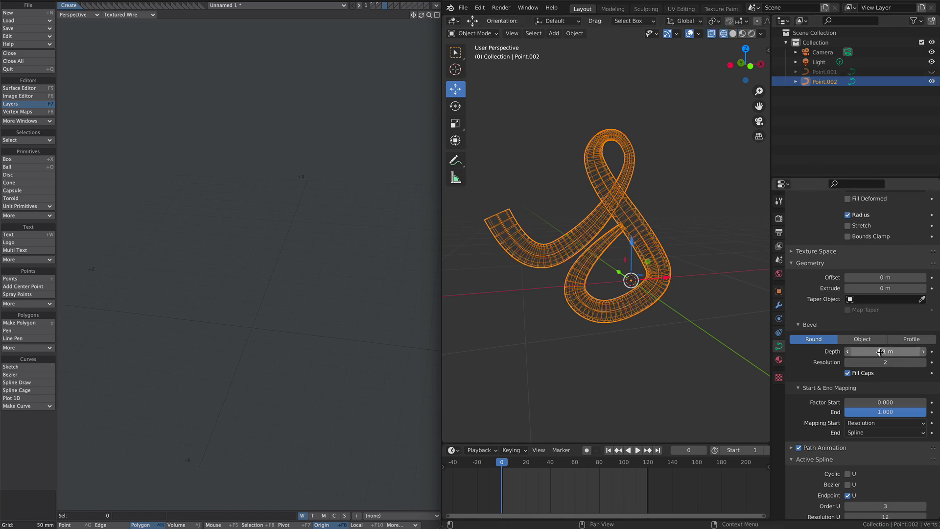
pyautogui.keyDown('ctrl'); pyautogui.scroll(-1, 880, 361); pyautogui.keyUp('ctrl')
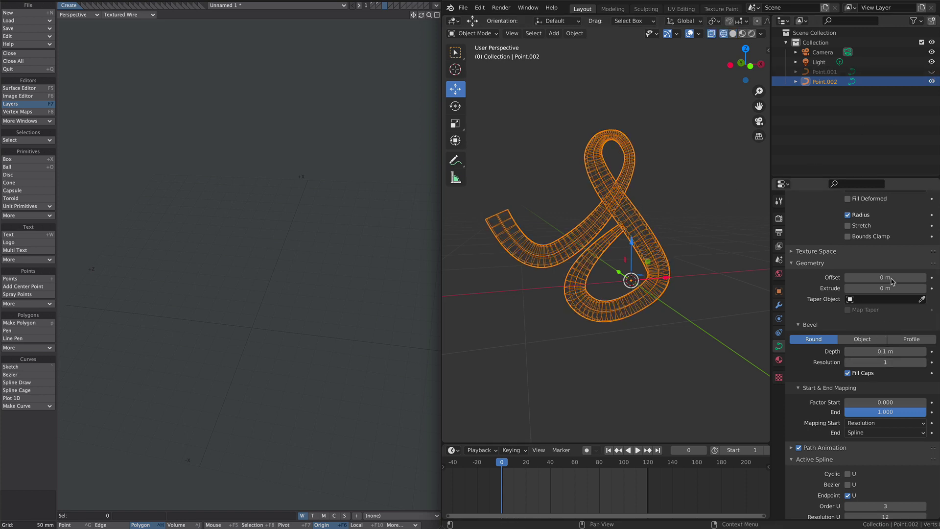
pyautogui.scroll(5, 844, 261)
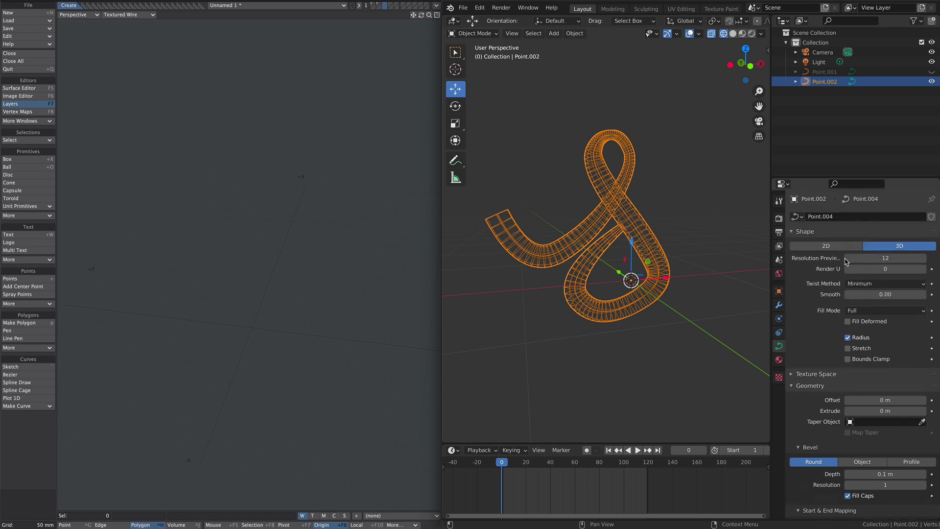
pyautogui.moveTo(885, 255)
pyautogui.mouseDown()
pyautogui.moveTo(857, 256)
pyautogui.moveTo(892, 254)
pyautogui.mouseUp()
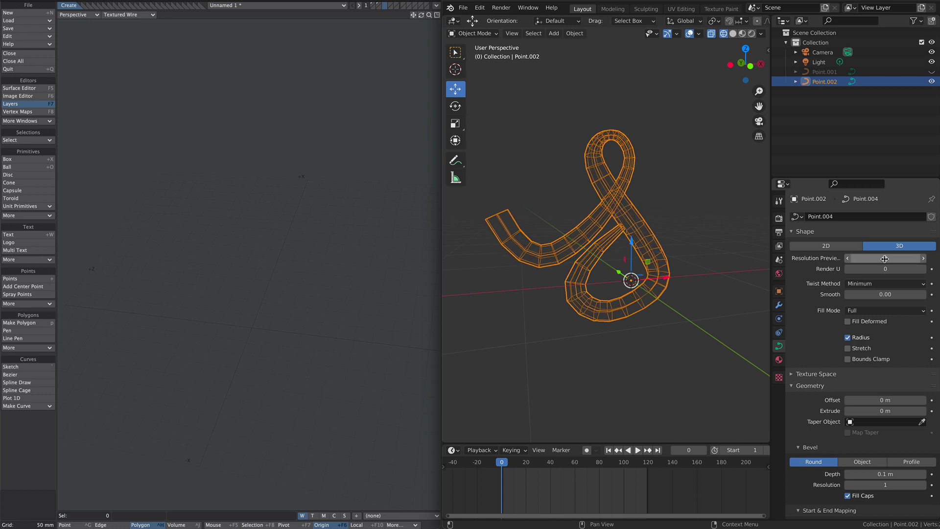
pyautogui.scroll(-4, 881, 416)
pyautogui.moveTo(882, 416); pyautogui.dragTo(867, 417)
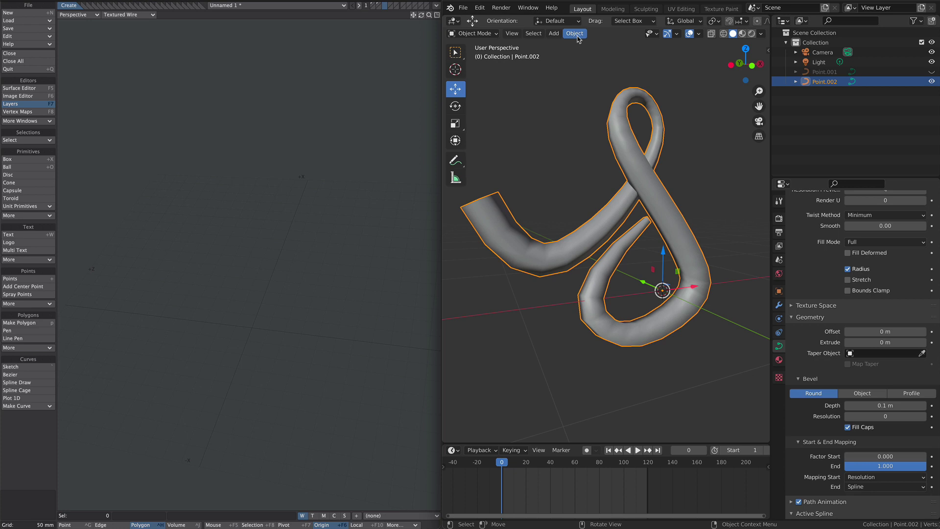
# Step: Convert the duplicate curve to a mesh and copy it with Copy To External
pyautogui.click(578, 35)
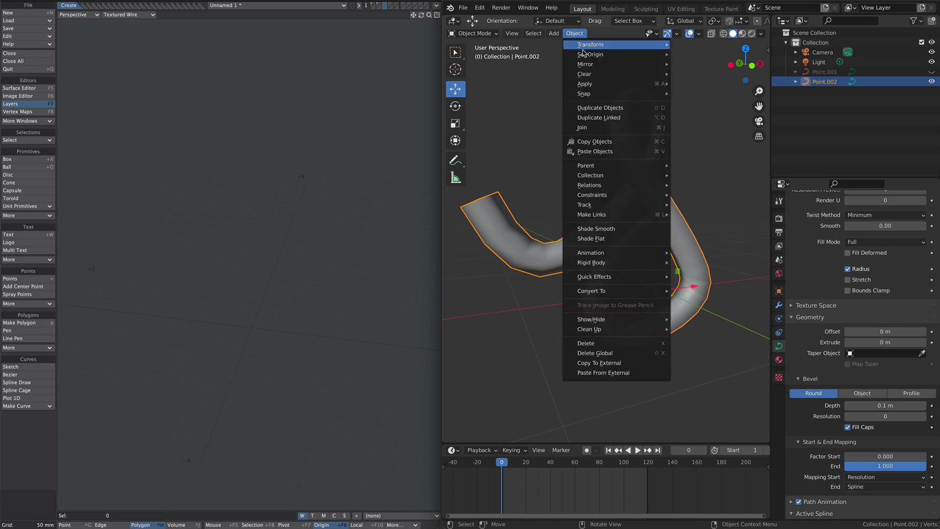
pyautogui.moveTo(654, 292)
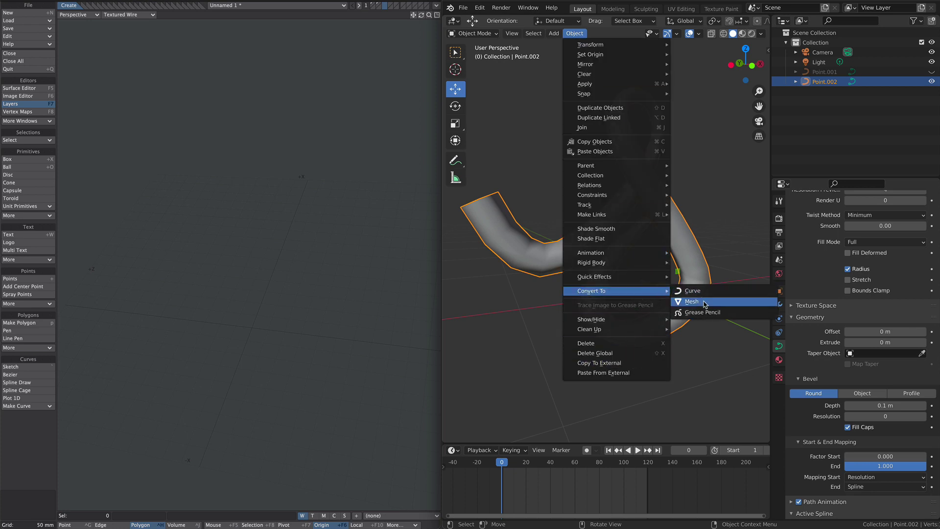
pyautogui.click(706, 302)
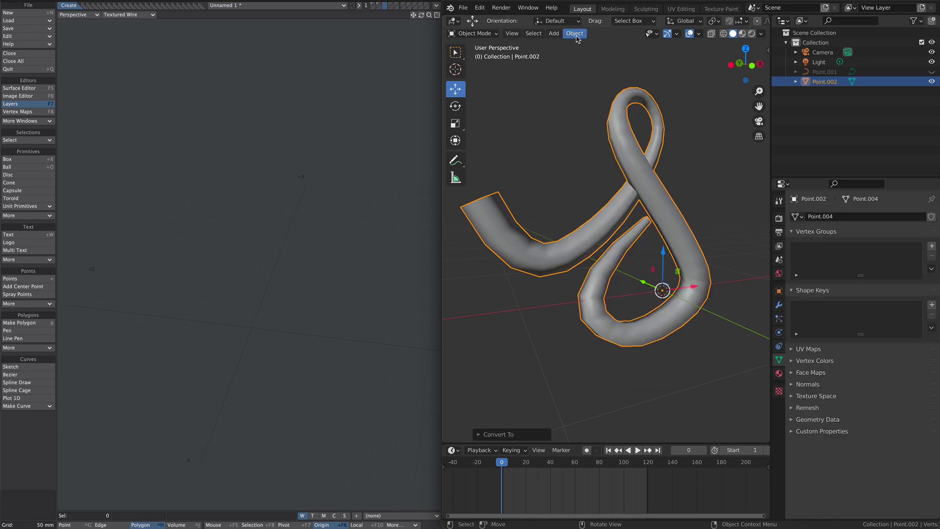
pyautogui.click(575, 34)
pyautogui.click(642, 363)
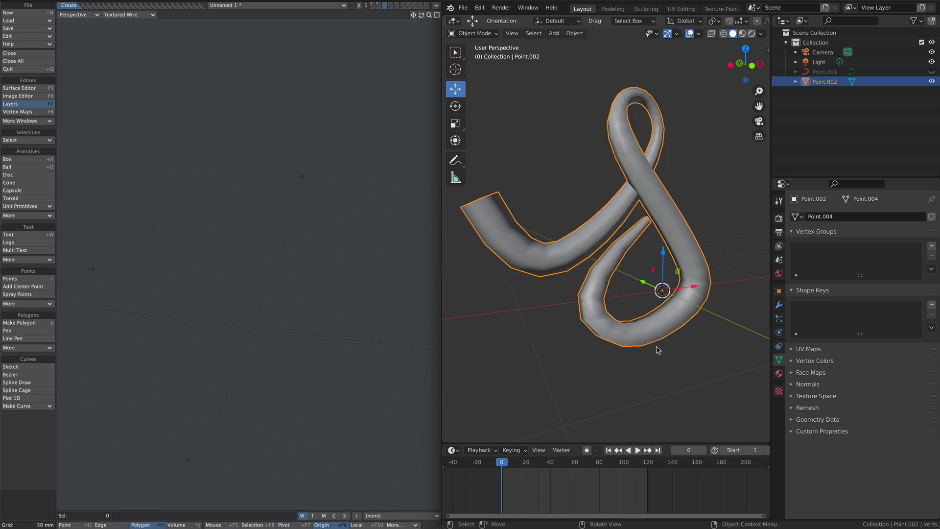
# Step: In LightWave Modeler, paste the tube mesh with OD_LWPasteFromExternal, fit it in the view and toggle it to subpatches
pyautogui.rightClick(295, 235)
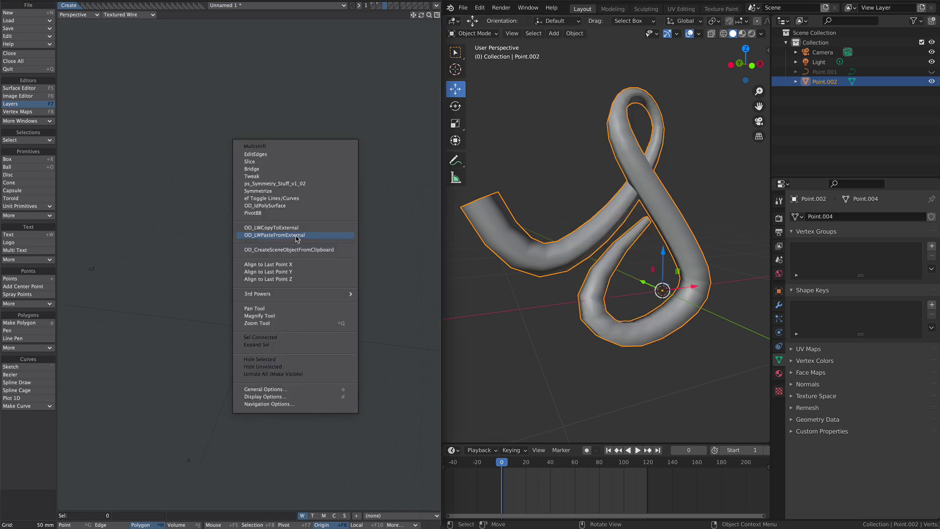
pyautogui.click(275, 235)
pyautogui.press('a')
pyautogui.keyDown('alt'); pyautogui.moveTo(338, 271); pyautogui.dragTo(131, 242); pyautogui.keyUp('alt')
pyautogui.keyDown('alt'); pyautogui.moveTo(249, 303); pyautogui.dragTo(336, 359); pyautogui.keyUp('alt')
pyautogui.press('Tab')
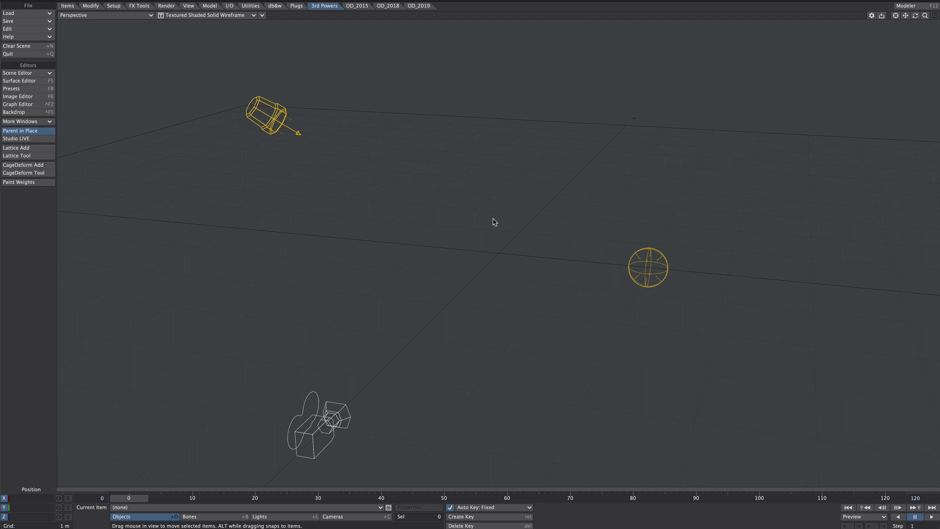
# Step: In LightWave Layout, paste the tube mesh with OD_LayoutPasteFromExternal and toggle subpatch on it
pyautogui.keyDown('ctrl'); pyautogui.keyDown('shift'); pyautogui.click(493, 219); pyautogui.keyUp('shift'); pyautogui.keyUp('ctrl')
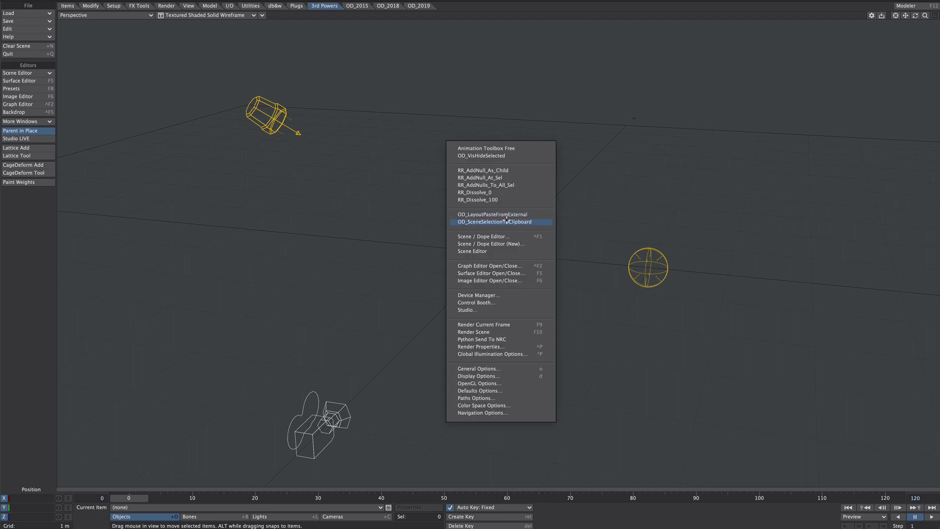
pyautogui.click(534, 214)
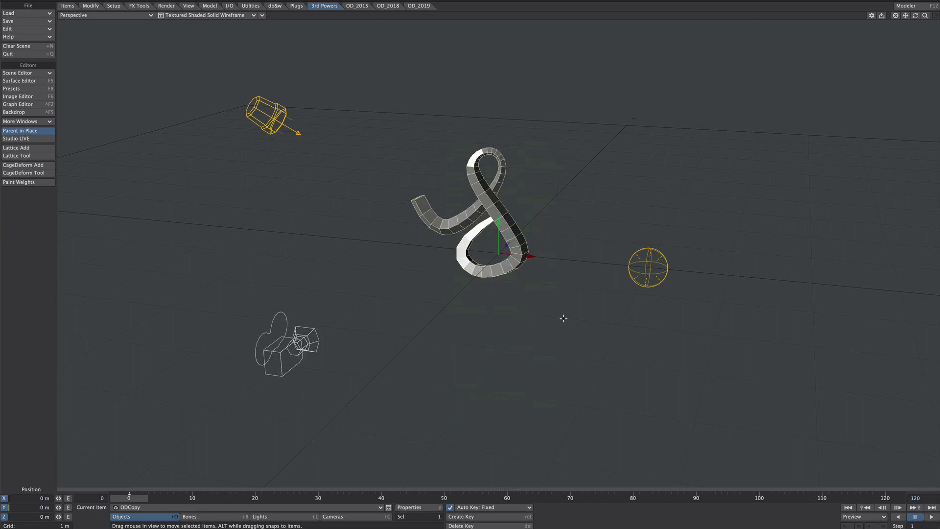
pyautogui.scroll(4, 534, 233)
pyautogui.keyDown('alt'); pyautogui.moveTo(558, 279); pyautogui.dragTo(534, 275); pyautogui.keyUp('alt')
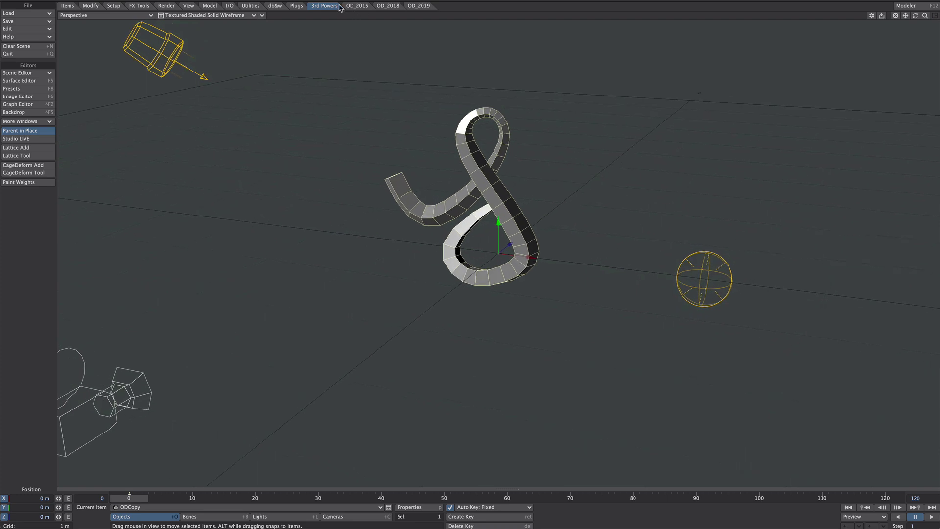
pyautogui.click(208, 6)
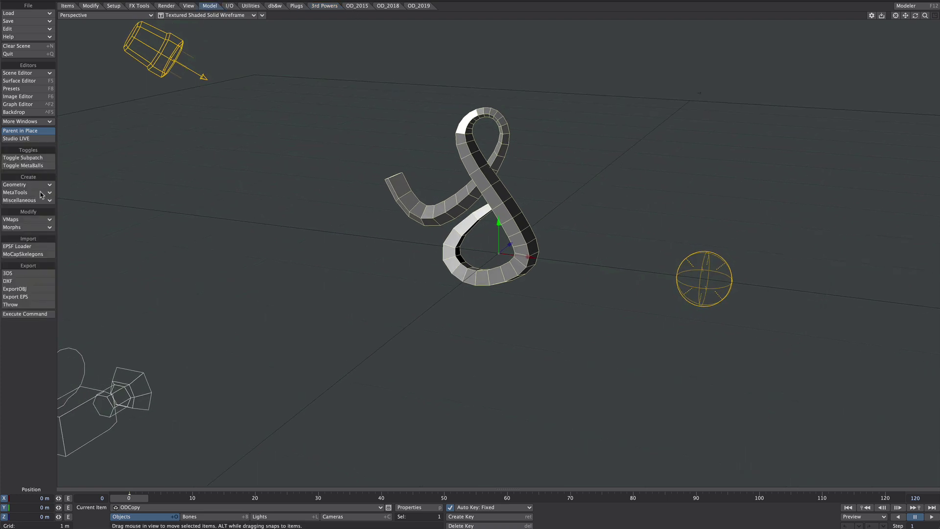
pyautogui.click(33, 158)
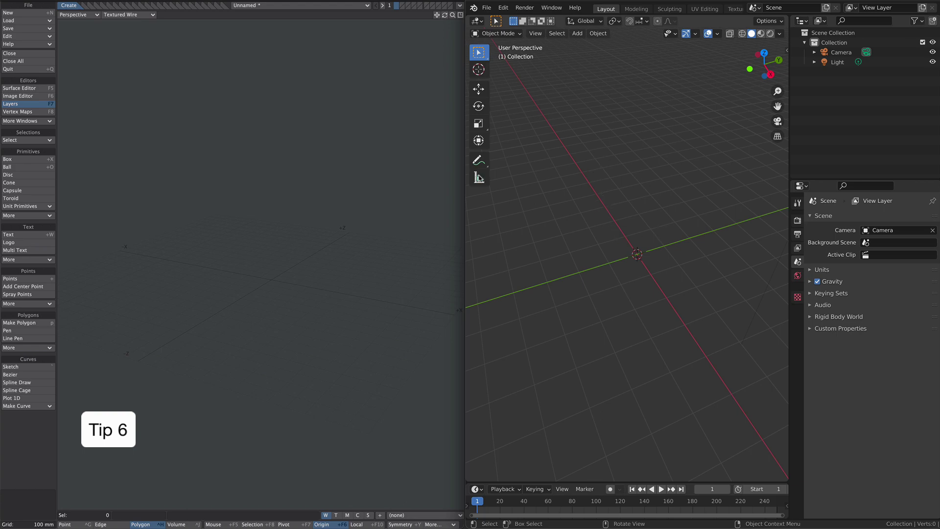
# Step: In Blender, add a Spheric curve spiral, return to Object Mode and frame the spiral
pyautogui.hotkey('shift', 'a')
pyautogui.moveTo(632, 284)
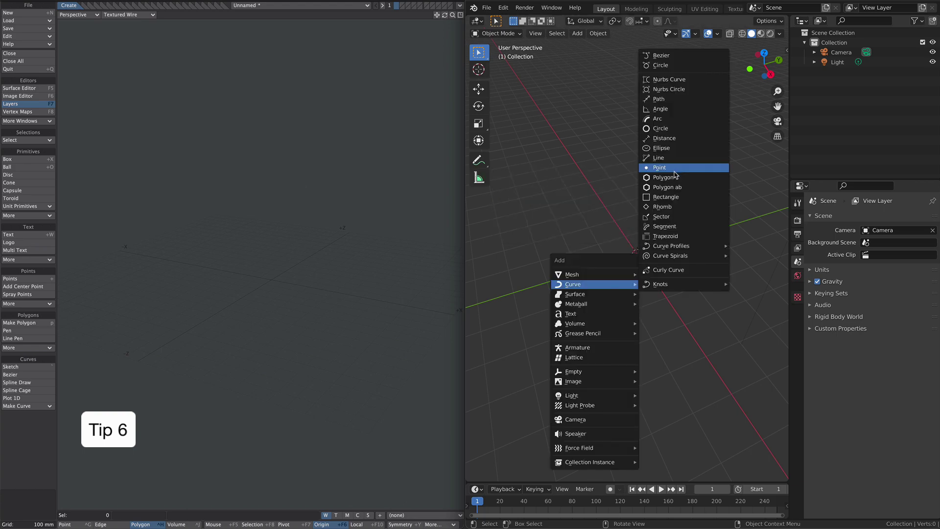
pyautogui.moveTo(671, 287)
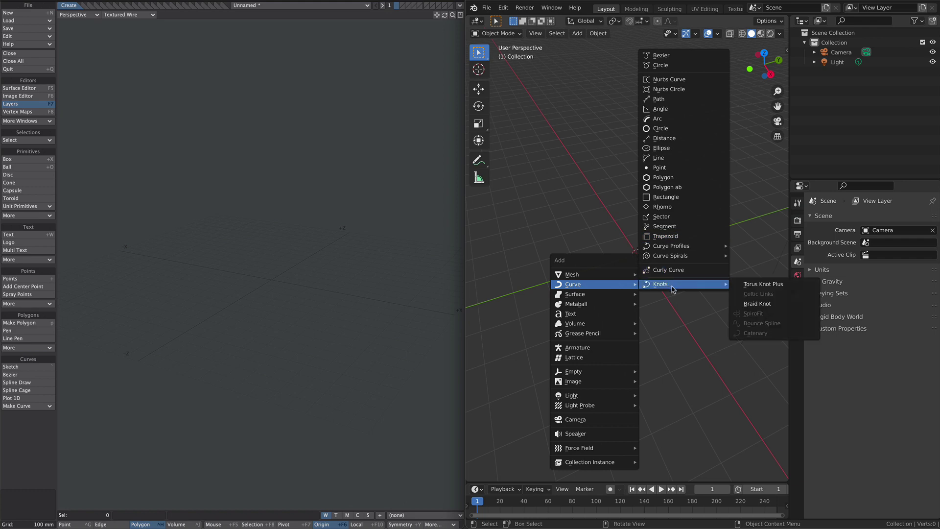
pyautogui.moveTo(673, 257)
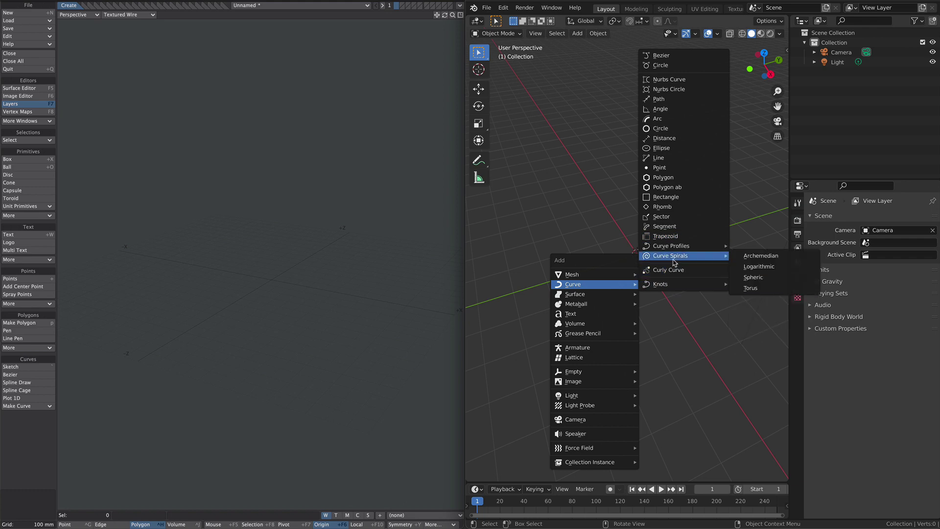
pyautogui.click(753, 278)
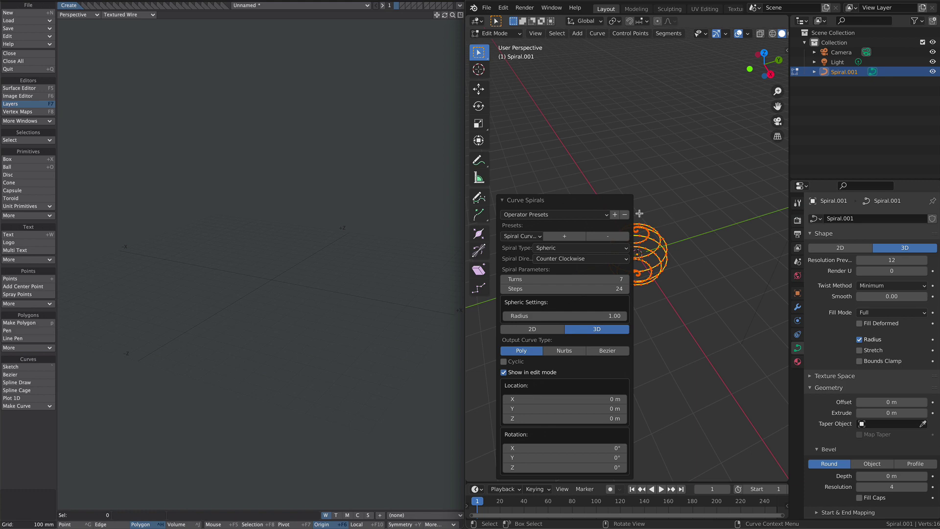
pyautogui.press('Tab')
pyautogui.press('KP_Decimal')
# Step: Try Copy To External on the spiral curve, then convert it to a mesh and copy it again
pyautogui.click(598, 33)
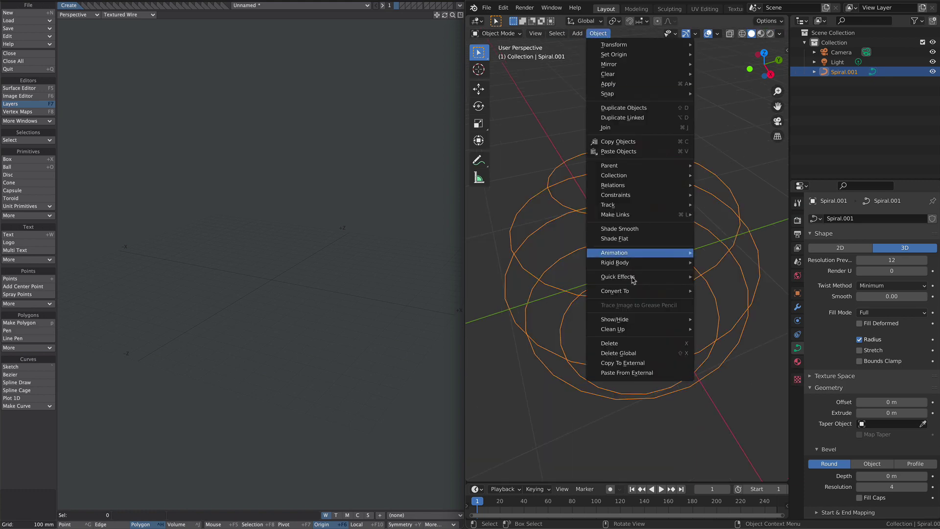
pyautogui.click(626, 366)
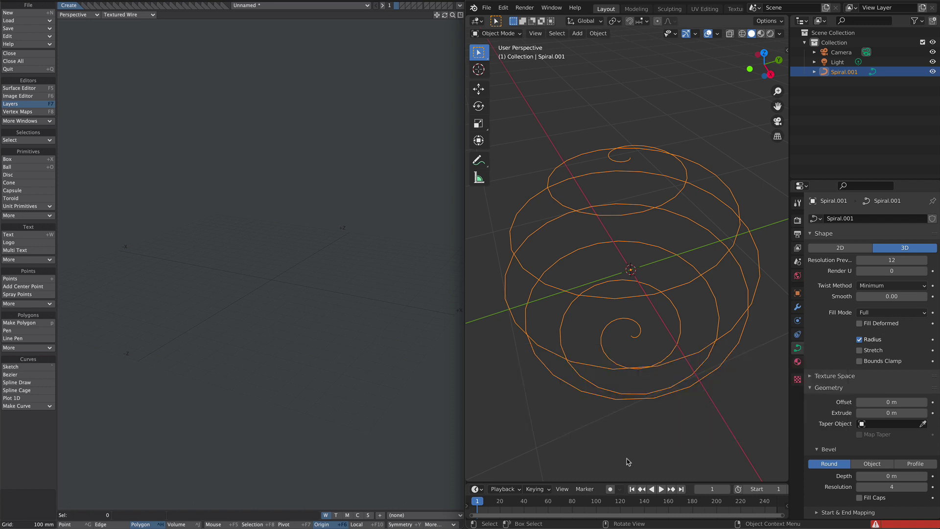
pyautogui.click(598, 33)
pyautogui.moveTo(630, 294)
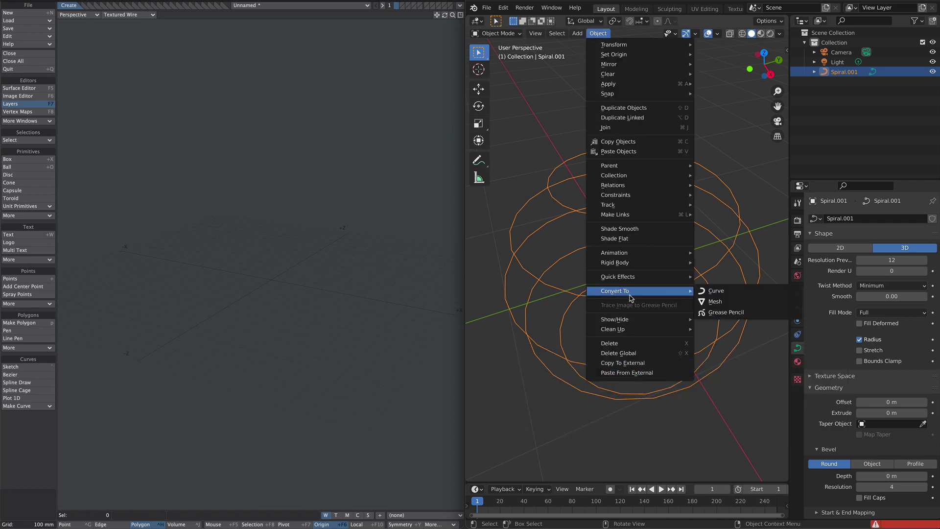
pyautogui.click(722, 303)
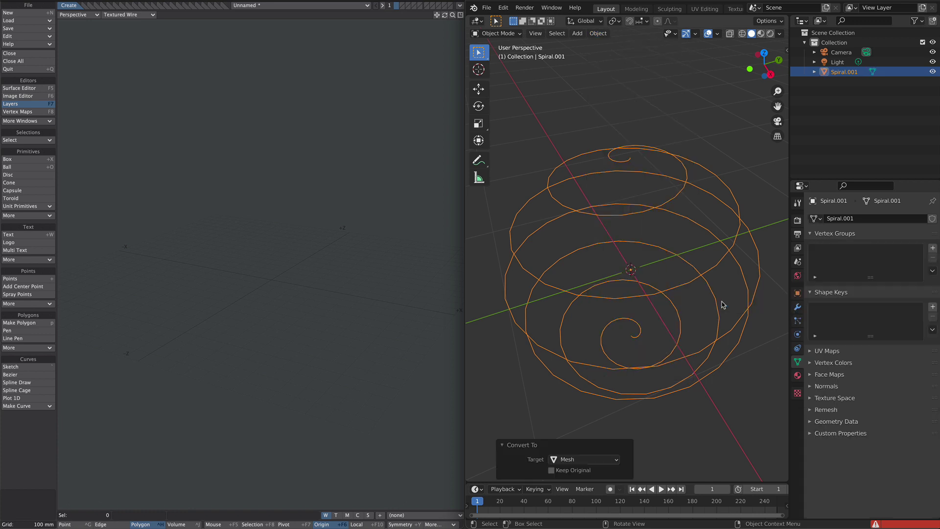
pyautogui.click(598, 33)
pyautogui.click(670, 363)
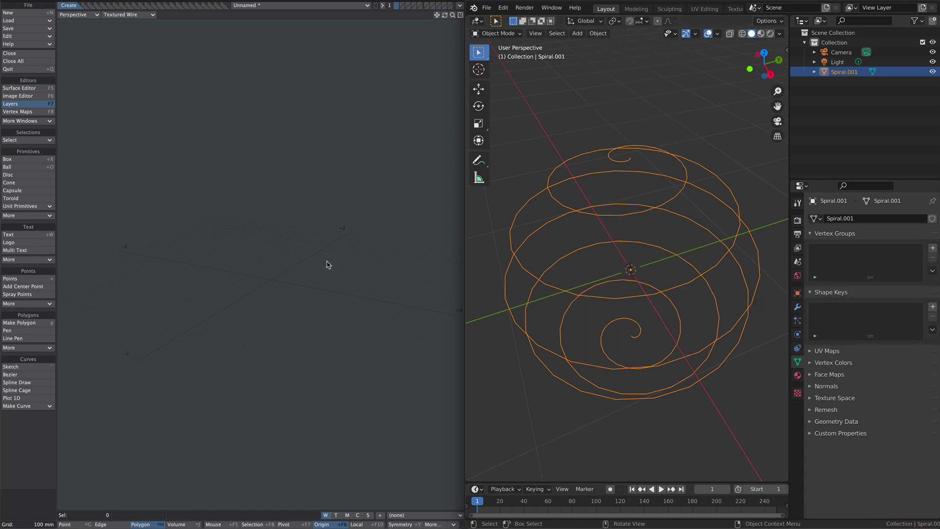
# Step: Paste the unbeveled spiral mesh into LightWave Modeler with OD_LWPasteFromExternal and inspect it in wireframe
pyautogui.keyDown('ctrl'); pyautogui.keyDown('shift'); pyautogui.rightClick(329, 265); pyautogui.keyUp('shift'); pyautogui.keyUp('ctrl')
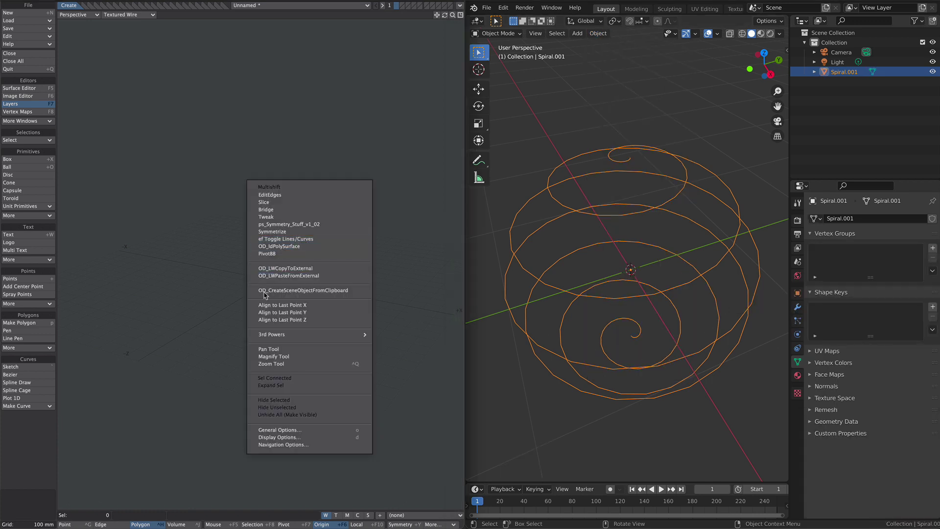
pyautogui.click(325, 276)
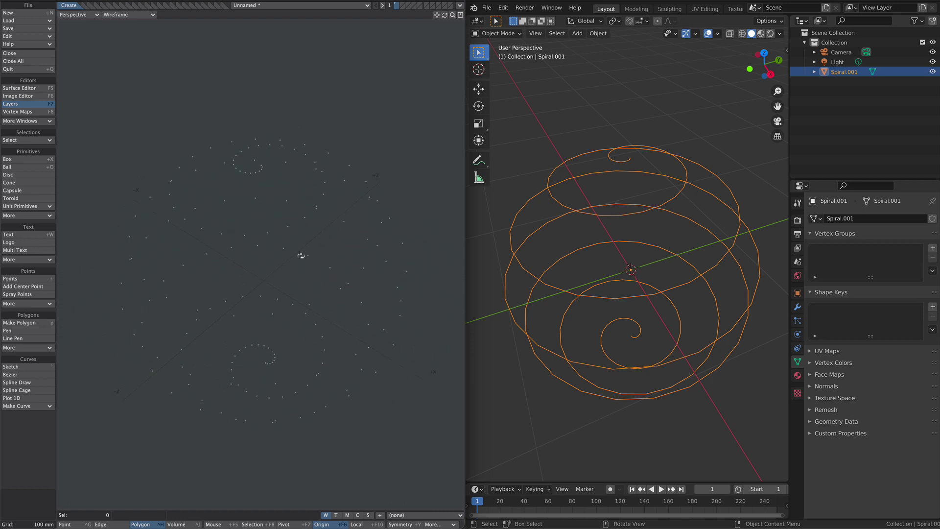
pyautogui.keyDown('alt'); pyautogui.moveTo(315, 236); pyautogui.dragTo(303, 262); pyautogui.keyUp('alt')
# Step: In Blender, undo the spiral's conversion to a mesh
pyautogui.click(613, 118)
pyautogui.click(621, 215)
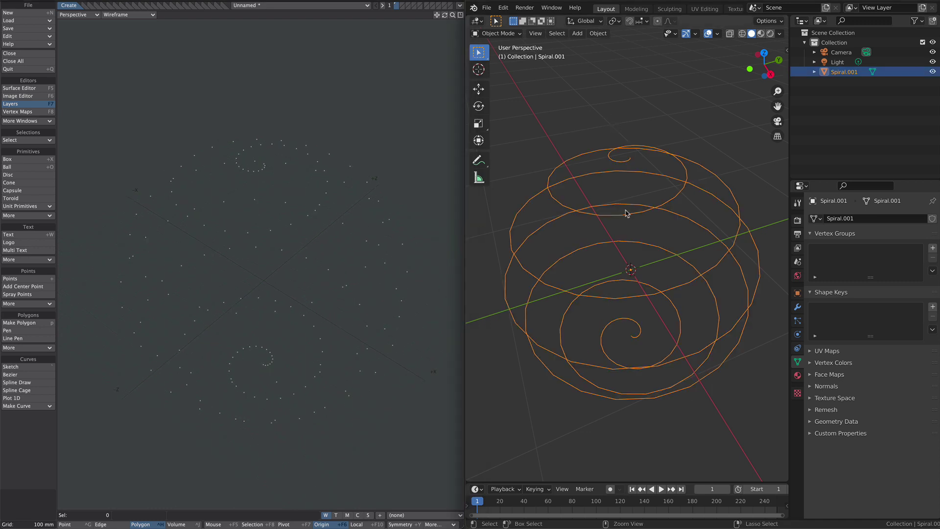
pyautogui.click(624, 211)
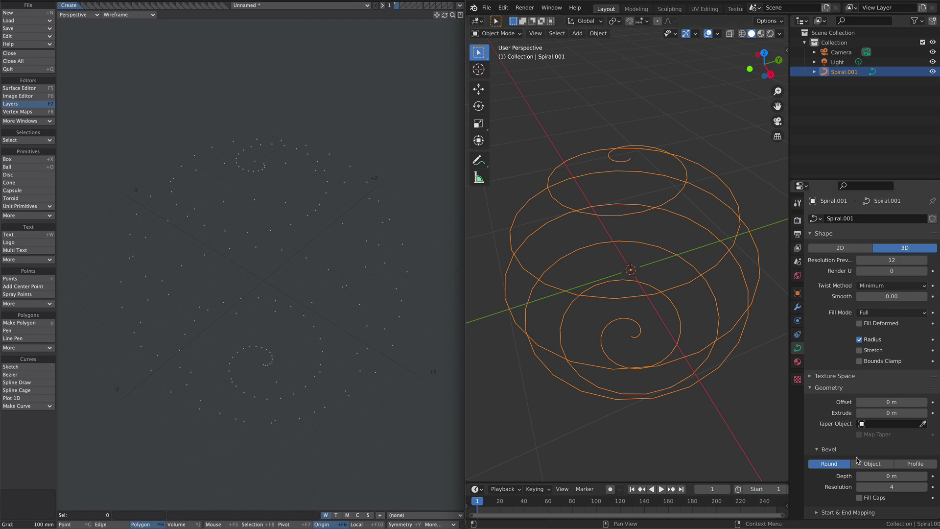
# Step: Set the spiral curve's bevel depth to 0.01 m and its twist method to Z-Up
pyautogui.moveTo(887, 475); pyautogui.dragTo(888, 476)
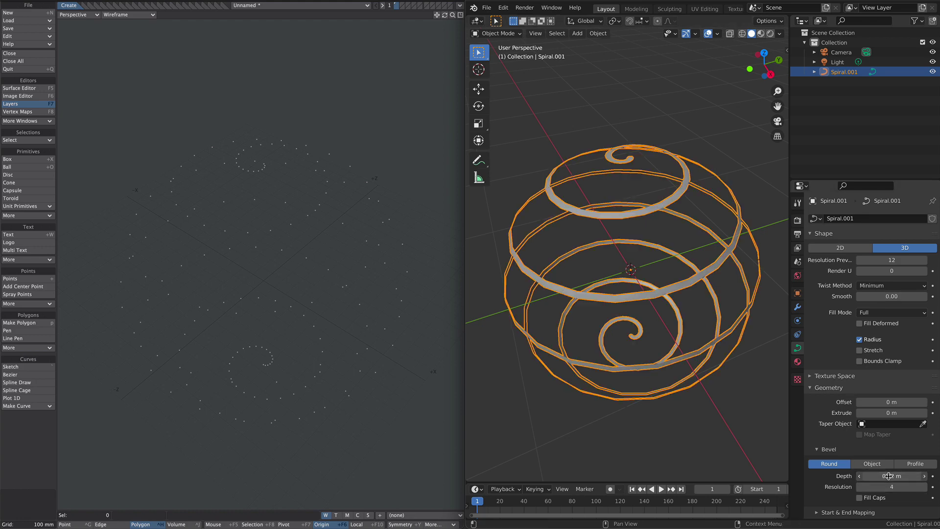
pyautogui.click(891, 285)
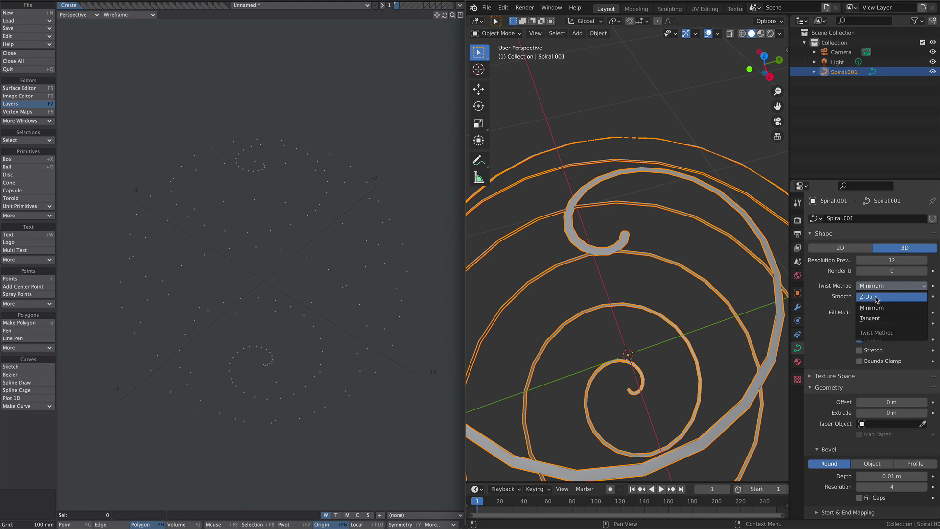
pyautogui.click(869, 296)
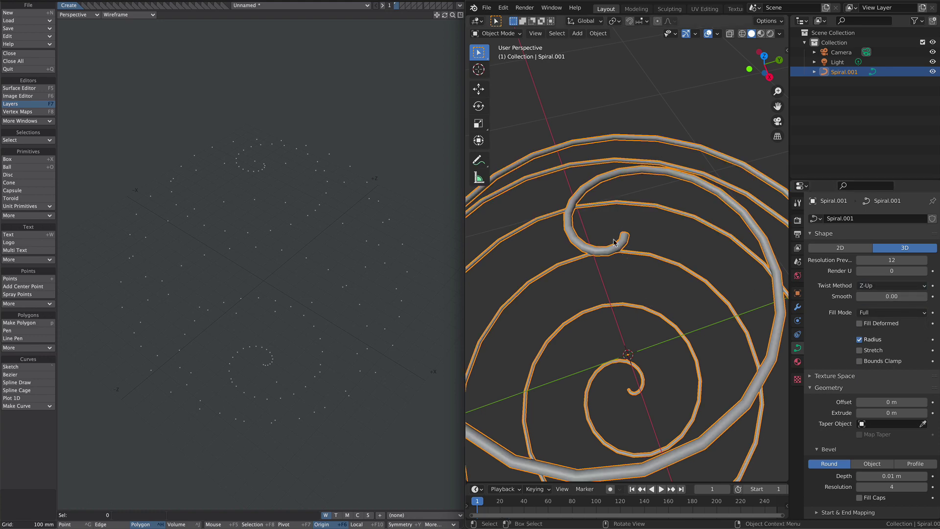
pyautogui.click(859, 497)
# Step: Convert the beveled spiral to a mesh and copy it with Copy To External
pyautogui.click(598, 33)
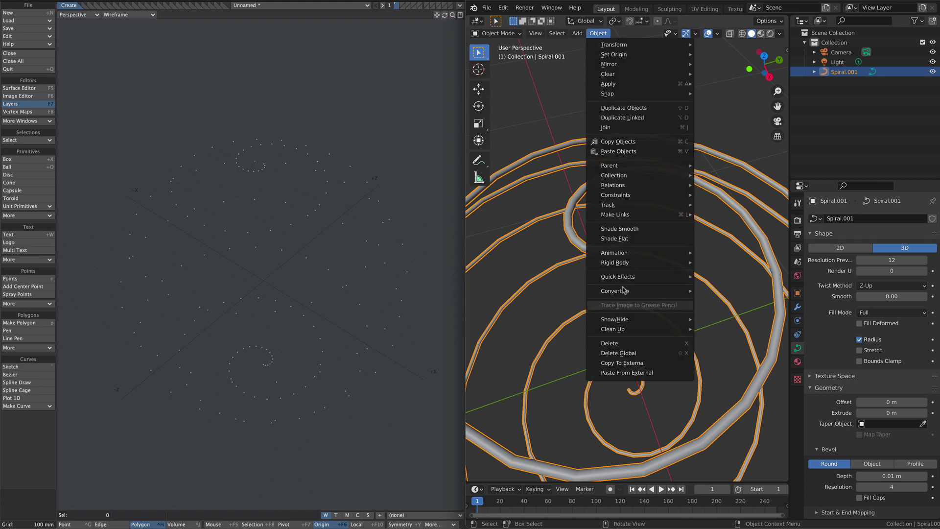
pyautogui.moveTo(623, 291)
pyautogui.click(730, 306)
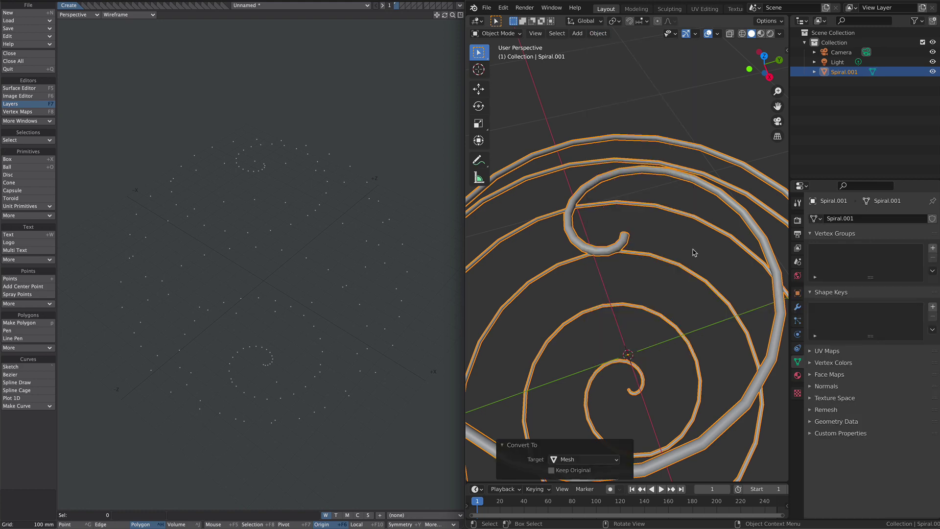
pyautogui.click(602, 36)
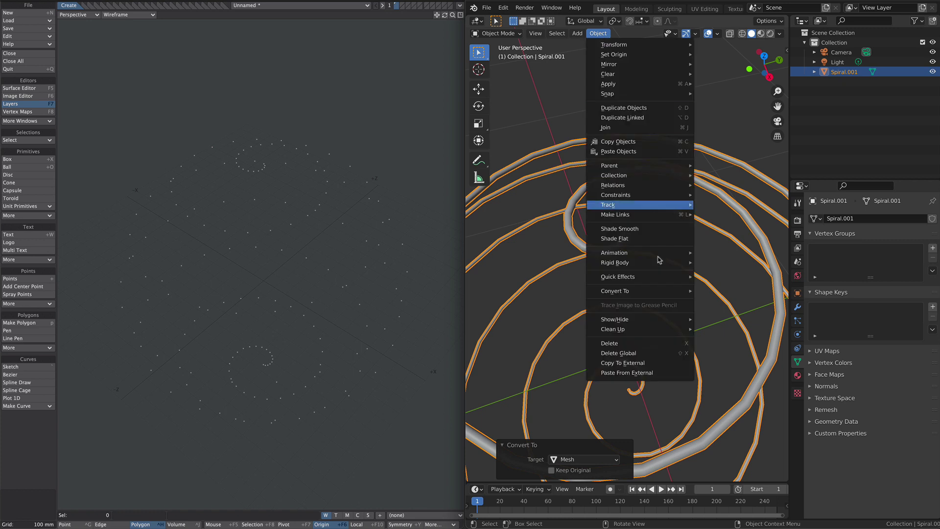
pyautogui.click(652, 372)
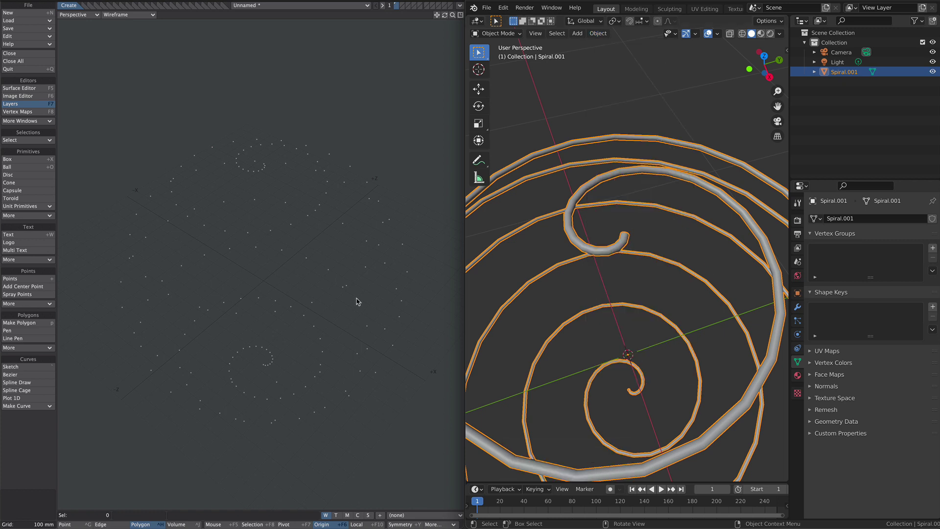
# Step: In LightWave Modeler, paste the beveled spiral mesh with OD_LWPasteFromExternal and display it in Textured Wire
pyautogui.click(288, 279)
pyautogui.keyDown('ctrl'); pyautogui.keyDown('shift'); pyautogui.click(287, 279); pyautogui.keyUp('shift'); pyautogui.keyUp('ctrl')
pyautogui.click(273, 243)
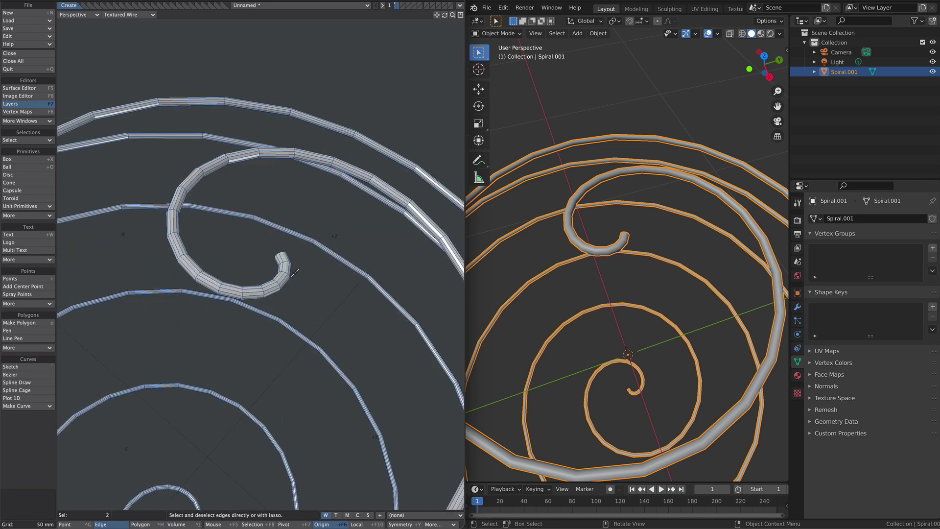
# Step: Select the edge loop running along the spiral tube and keep only those edges as line polygons, removing the tube
pyautogui.press('l')
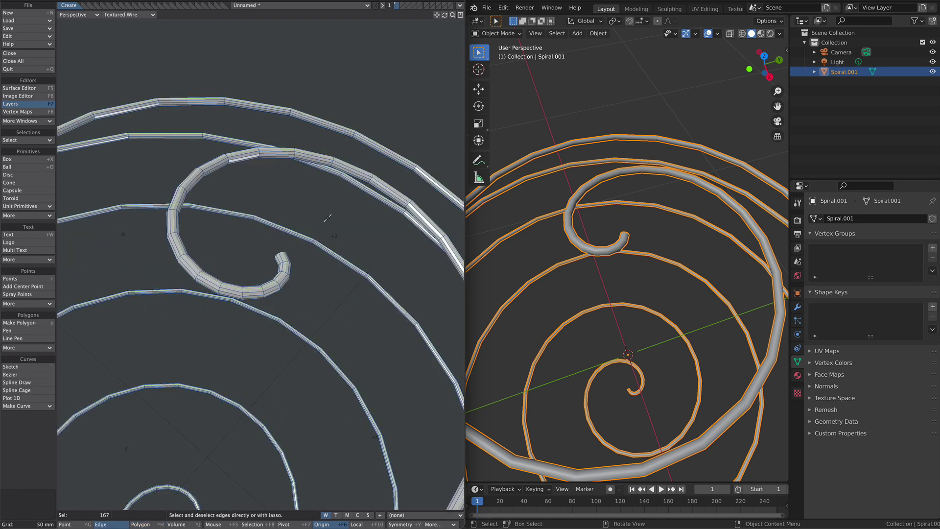
pyautogui.hotkey('ctrl', 'h')
pyautogui.press('Delete')
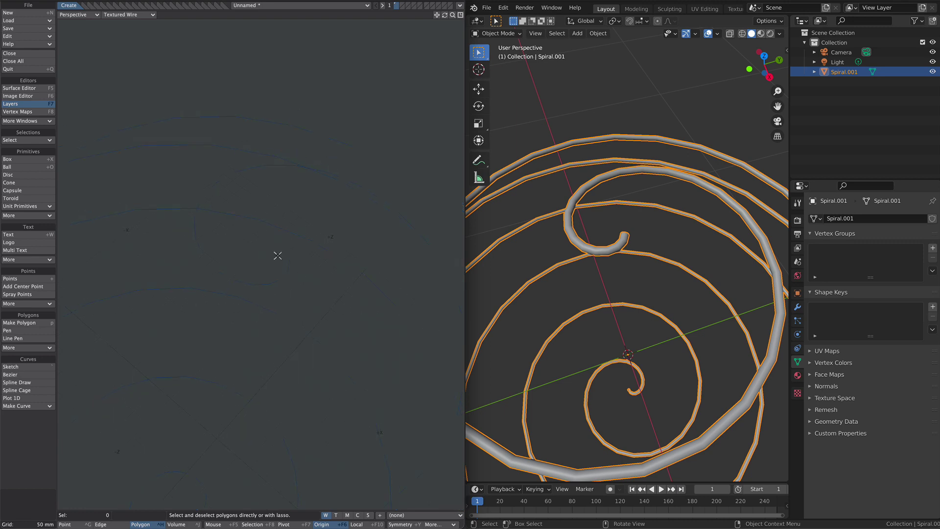
# Step: Convert the selected spiral line polygons to a curve with ef Toggle Lines/Curves and clear the selection
pyautogui.middleClick(299, 268)
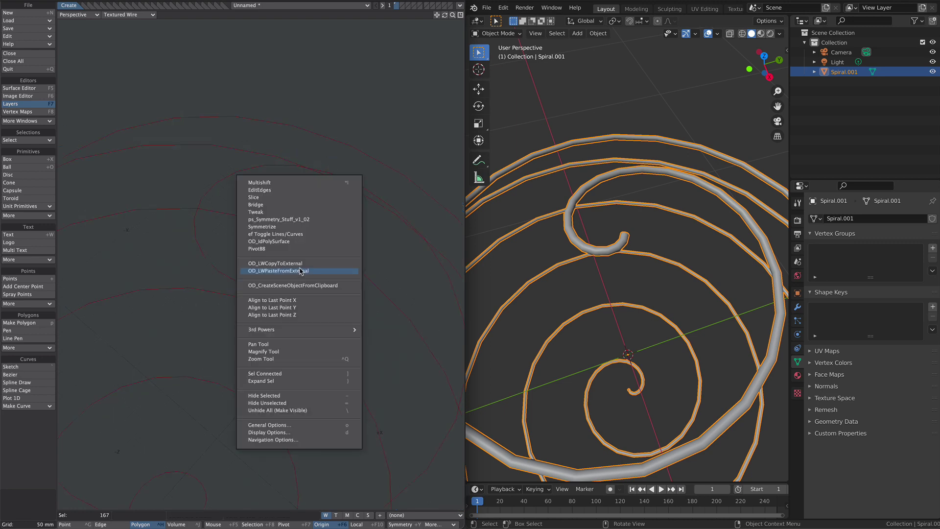
pyautogui.click(307, 234)
pyautogui.scroll(-3, 324, 240)
pyautogui.keyDown('alt'); pyautogui.moveTo(335, 273); pyautogui.dragTo(337, 335); pyautogui.keyUp('alt')
pyautogui.press('/')
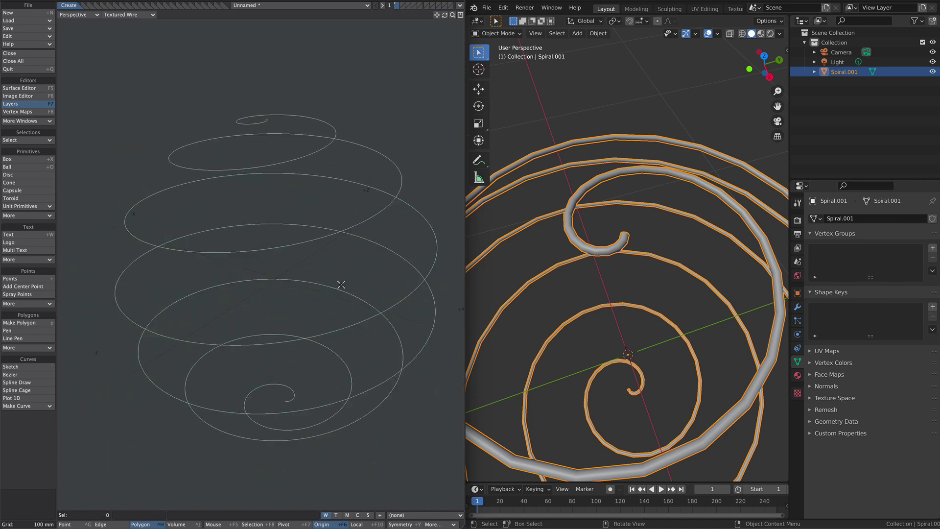